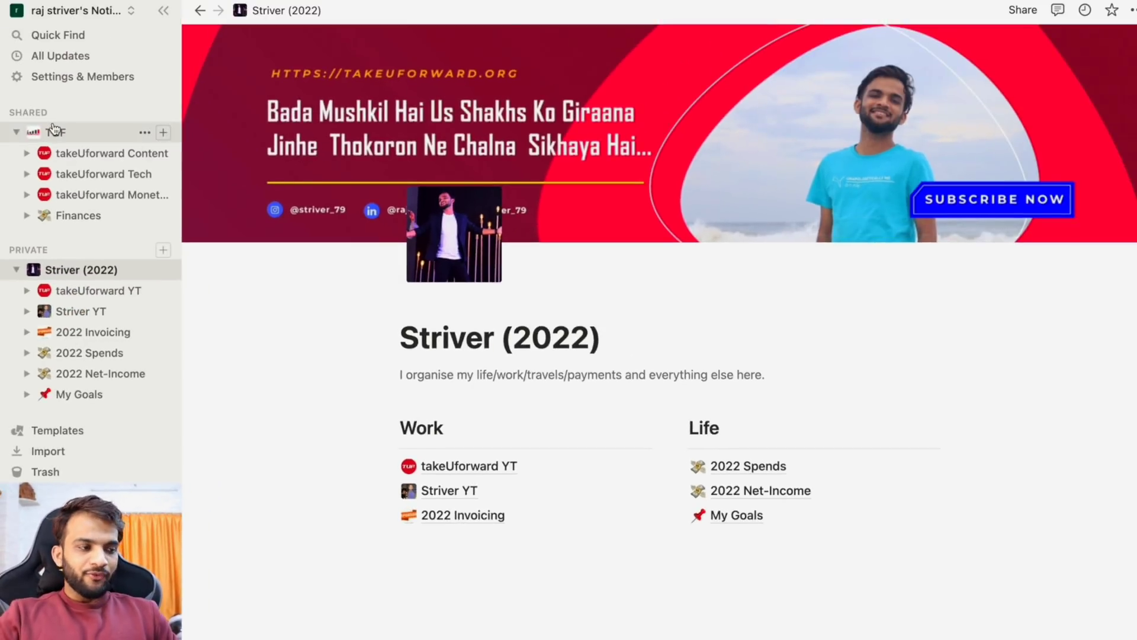
# Look over the shared TUF page and return to the Striver (2022) page
pyautogui.click(54, 130)
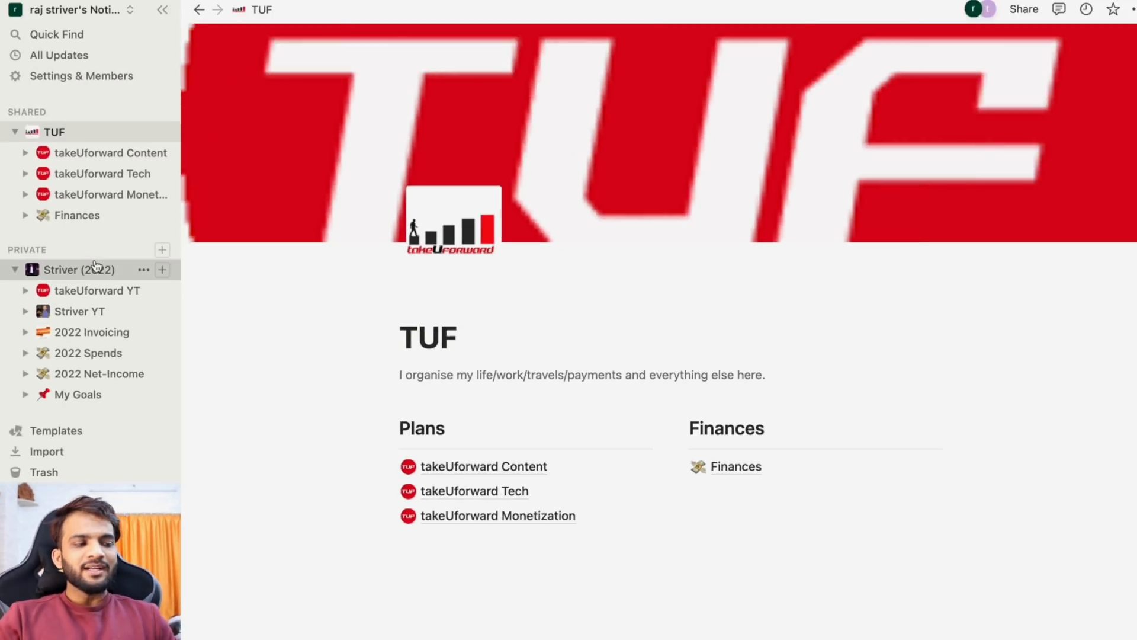
pyautogui.click(121, 79)
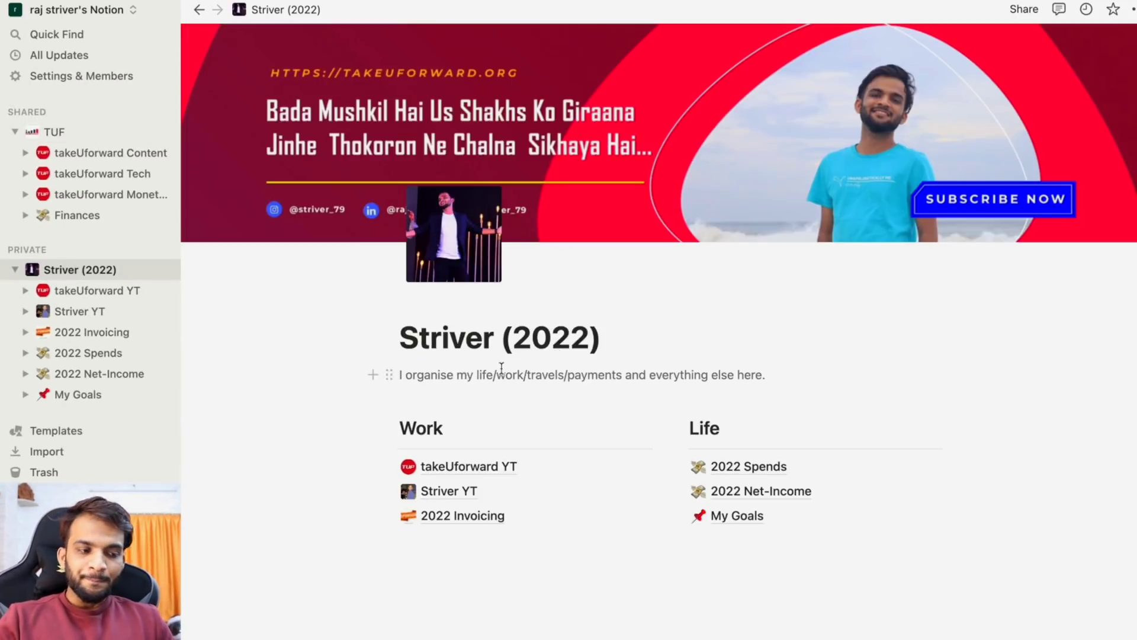
# Open the Striver YT board from the Striver (2022) page and view the details of the TCS NQT Sheet / Beginner's Sheet card
pyautogui.scroll(-2, 616, 395)
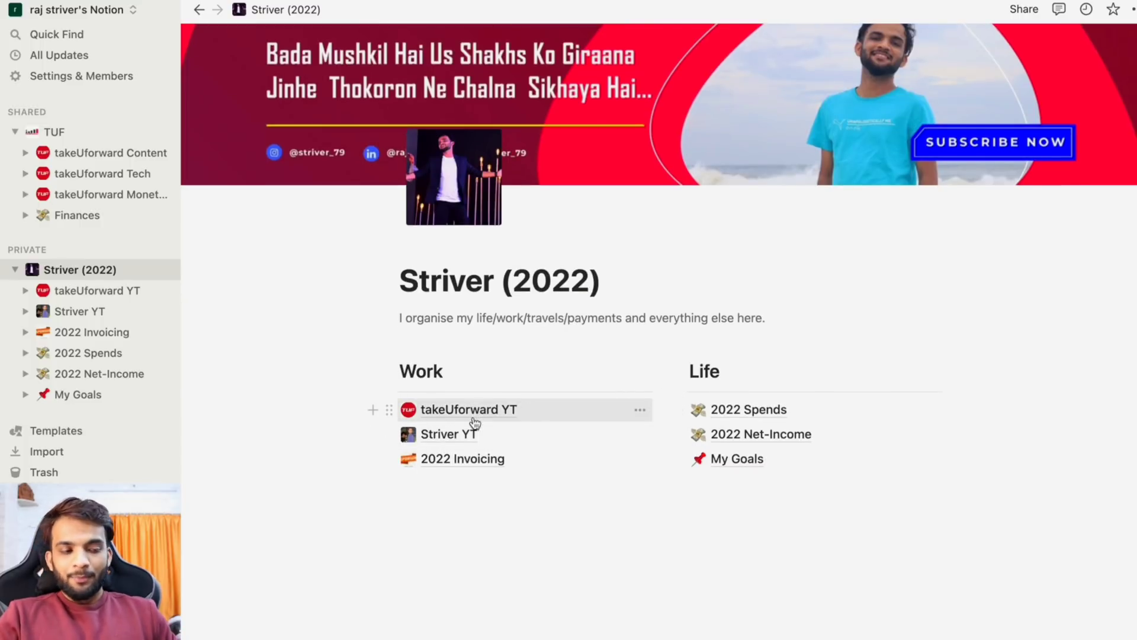
pyautogui.click(464, 436)
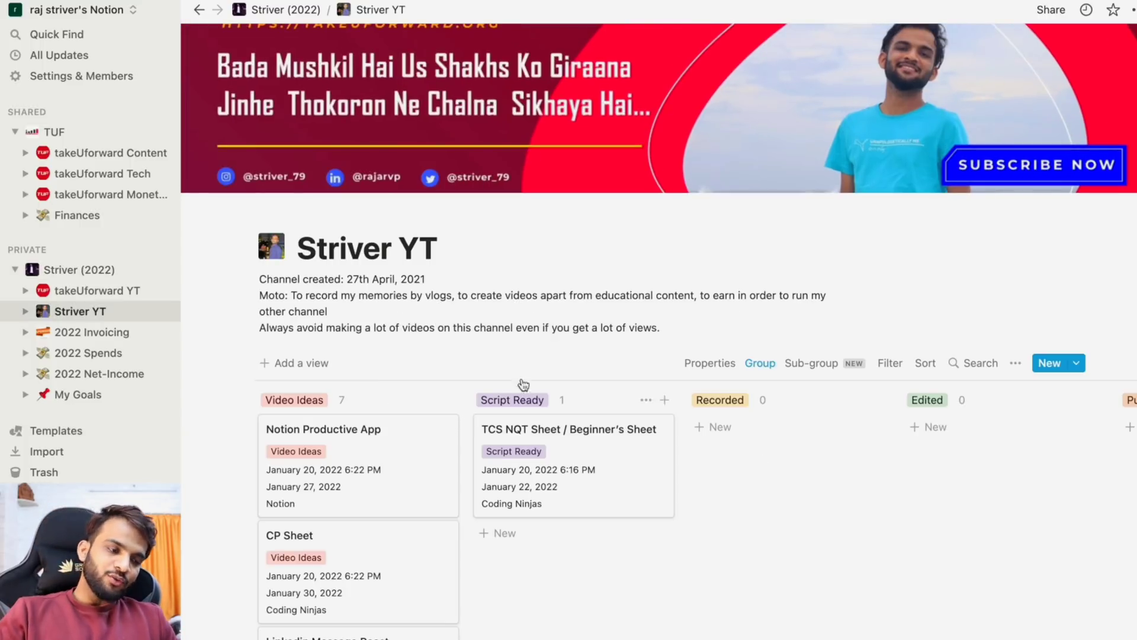
pyautogui.scroll(-4, 586, 313)
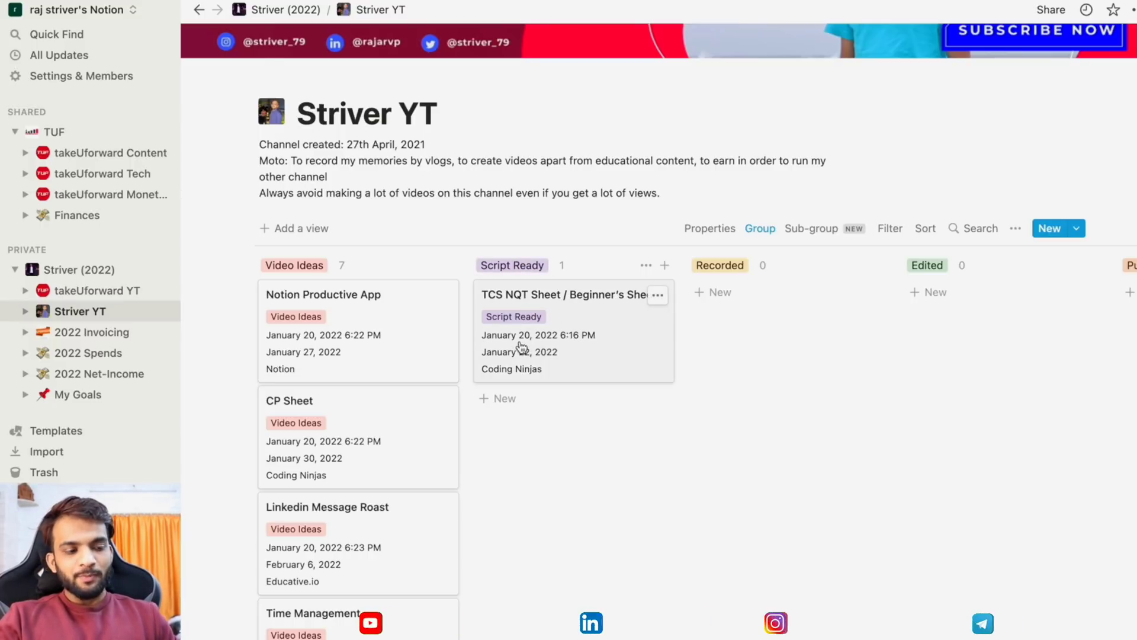
pyautogui.click(570, 330)
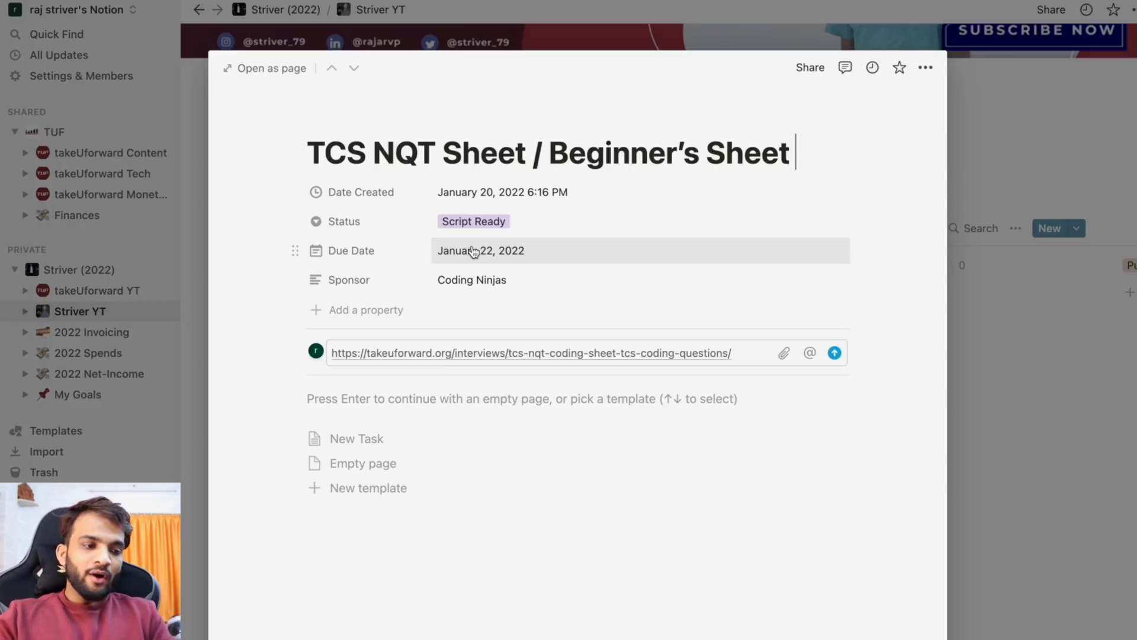
pyautogui.click(1088, 379)
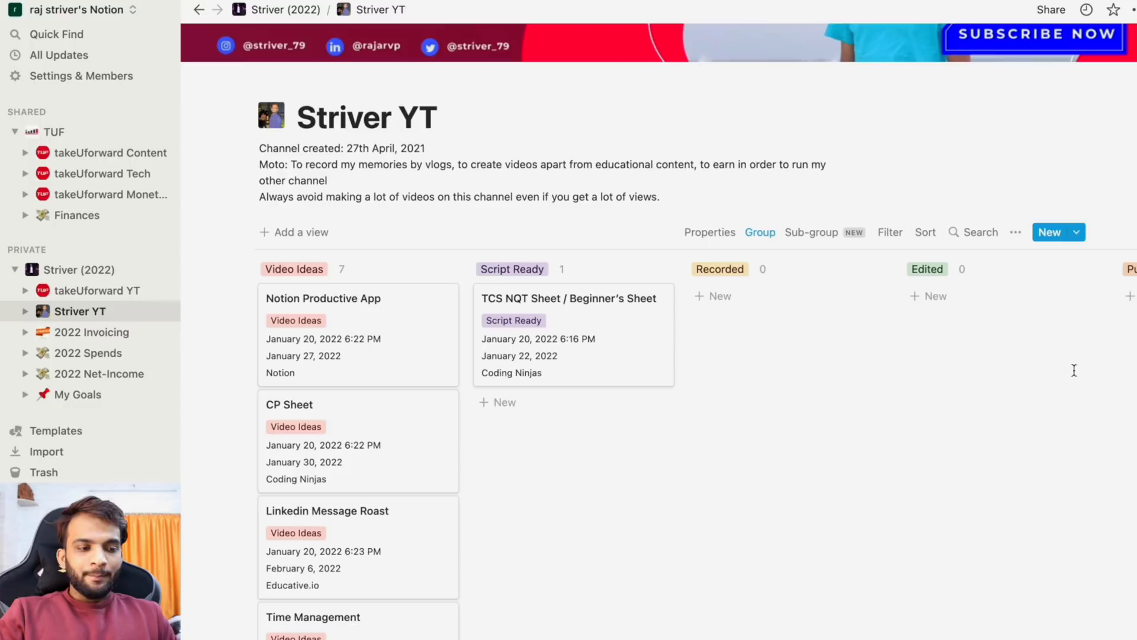
# Move the TCS NQT Sheet / Beginner's Sheet card from Script Ready to Recorded
pyautogui.moveTo(546, 323); pyautogui.dragTo(747, 320)
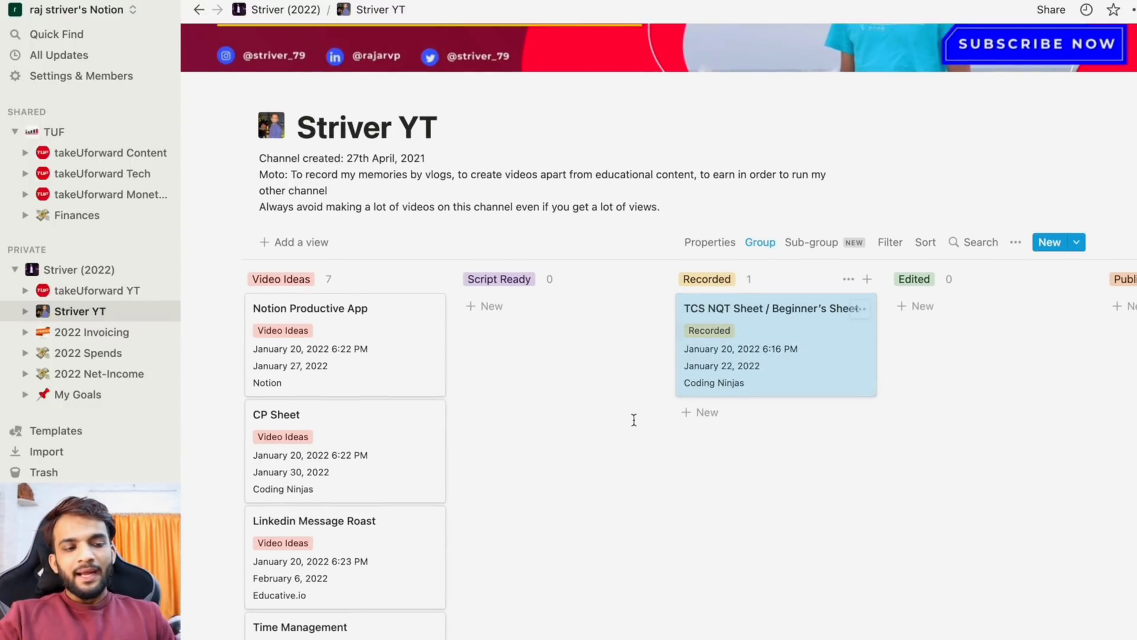
pyautogui.scroll(1, 633, 419)
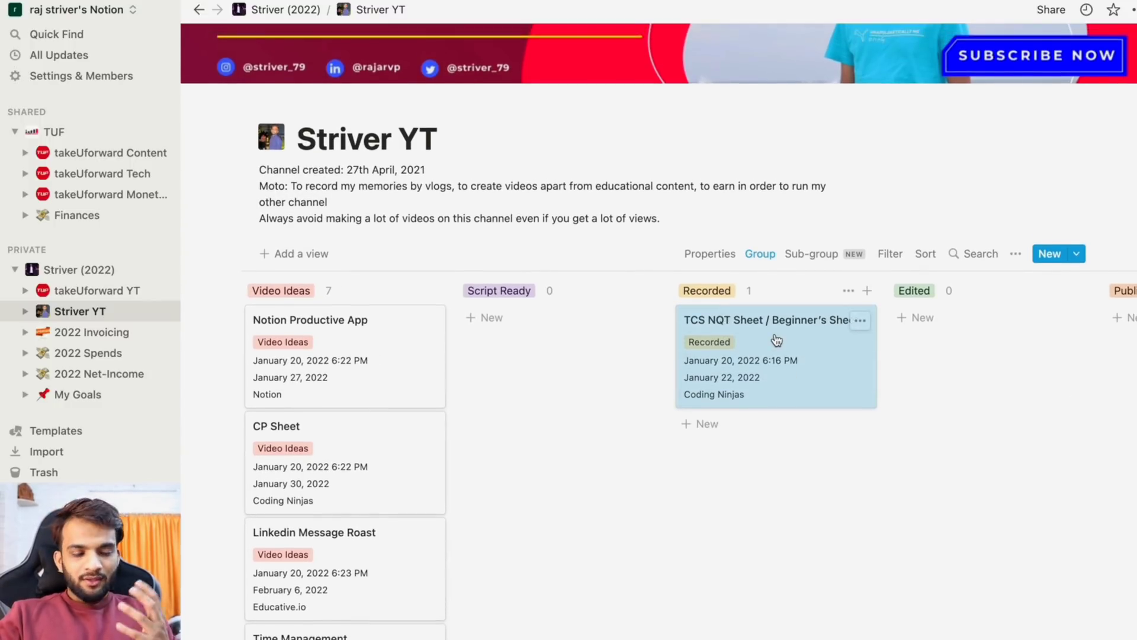
pyautogui.scroll(1, 738, 350)
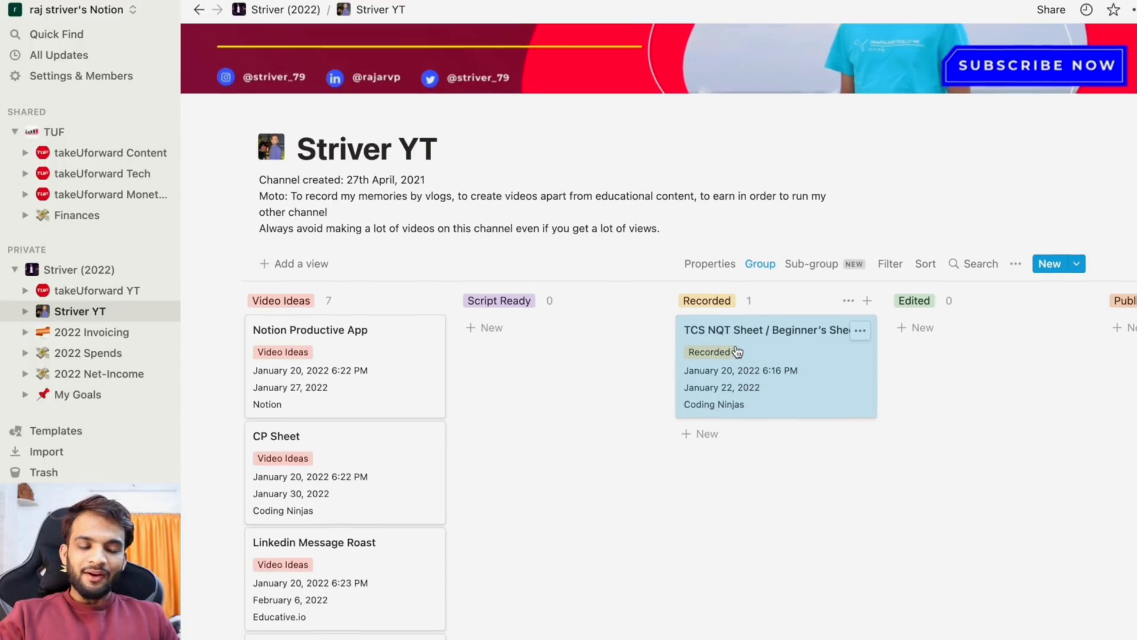
# Move the TCS NQT Sheet / Beginner's Sheet card to Edited and back to Recorded
pyautogui.hscroll(3, 865, 368)
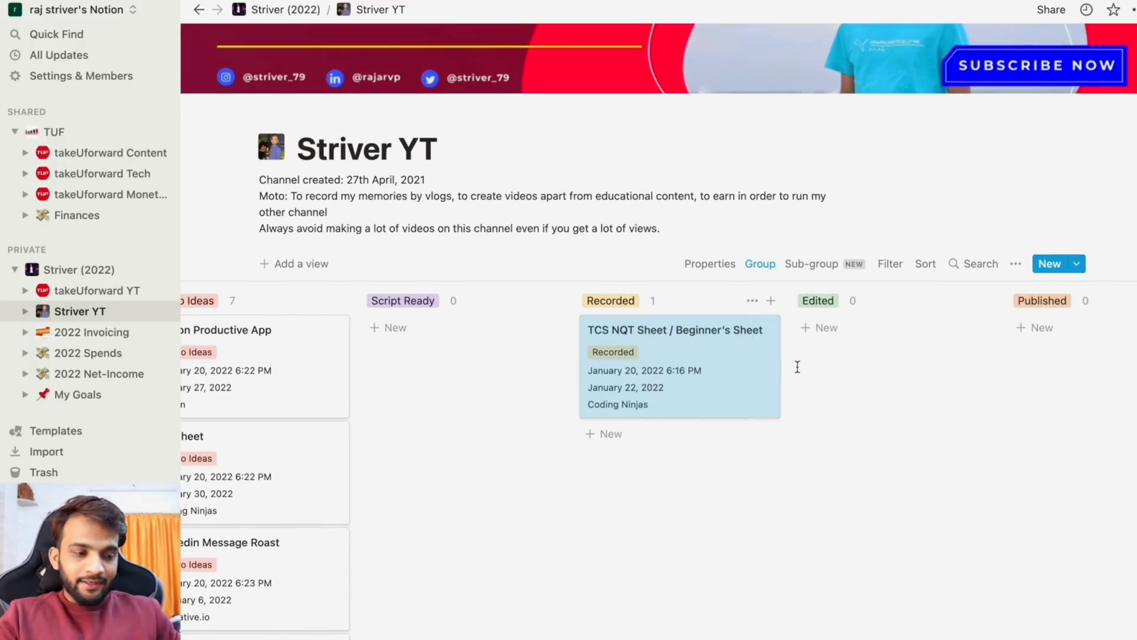
pyautogui.moveTo(665, 361); pyautogui.dragTo(876, 369)
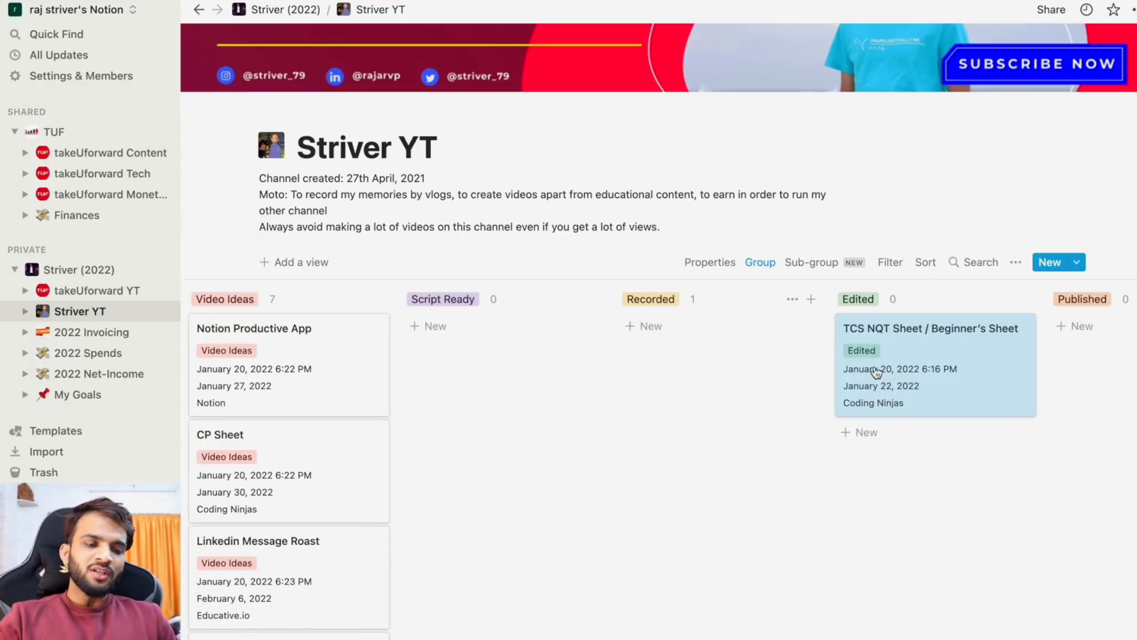
pyautogui.hscroll(3, 912, 372)
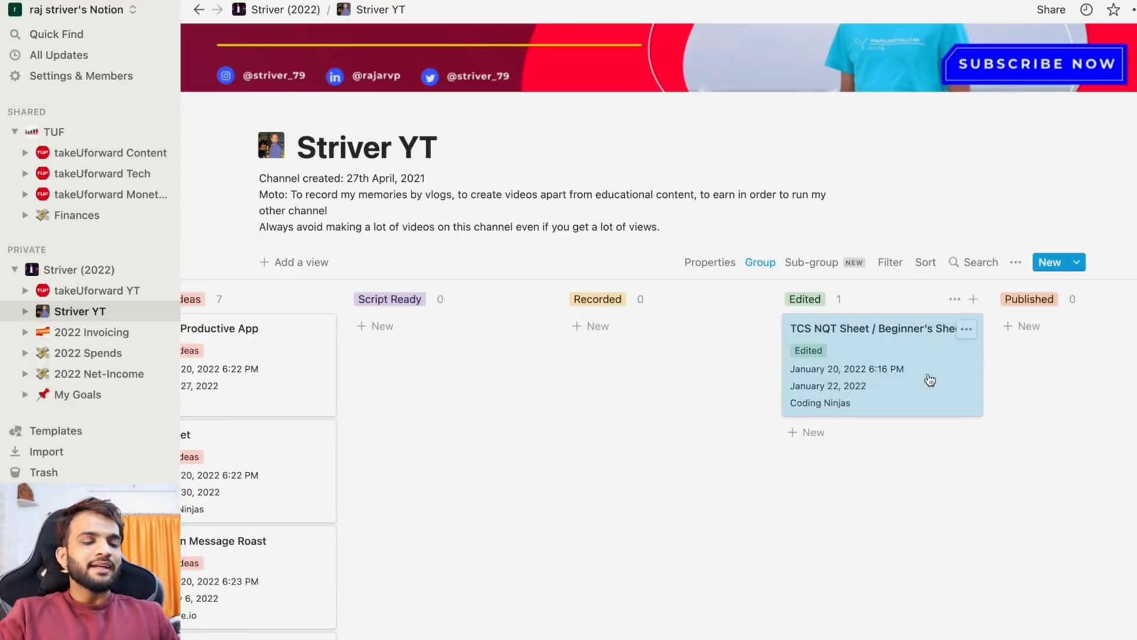
pyautogui.moveTo(864, 366); pyautogui.dragTo(652, 379)
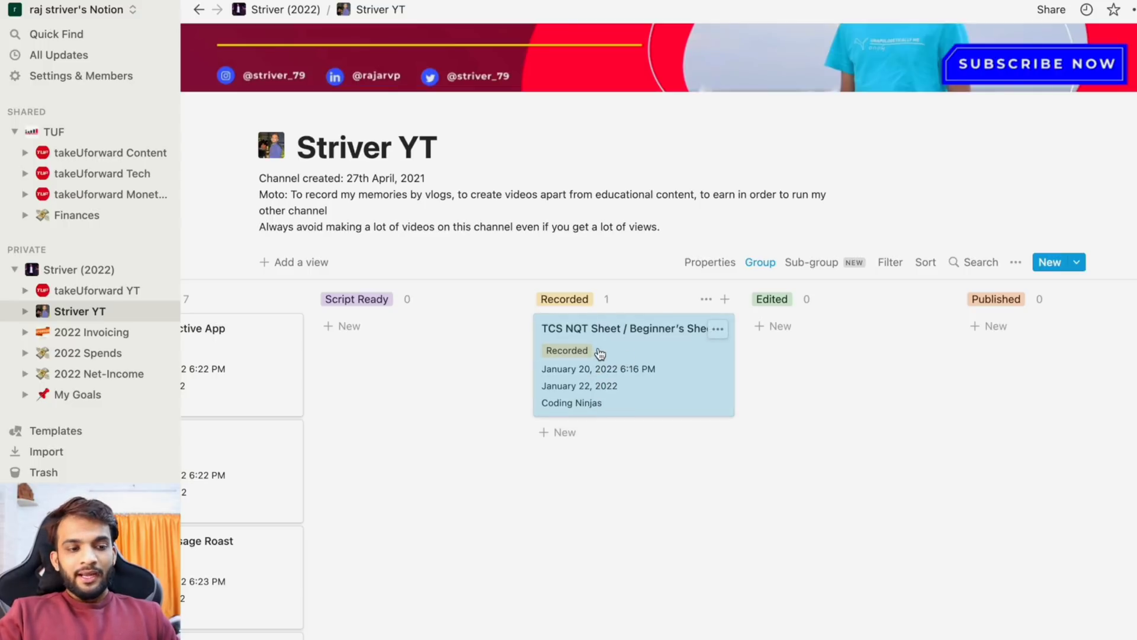
pyautogui.hscroll(-1, 626, 356)
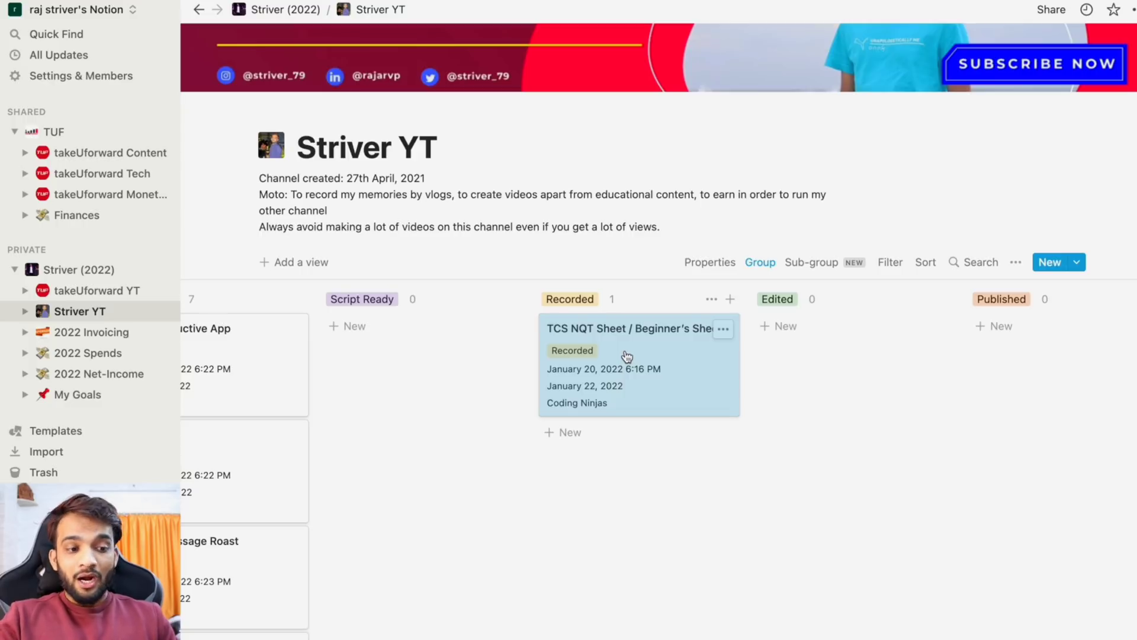
# Move the Notion Productive App card from Video Ideas to Recorded
pyautogui.hscroll(-4, 628, 355)
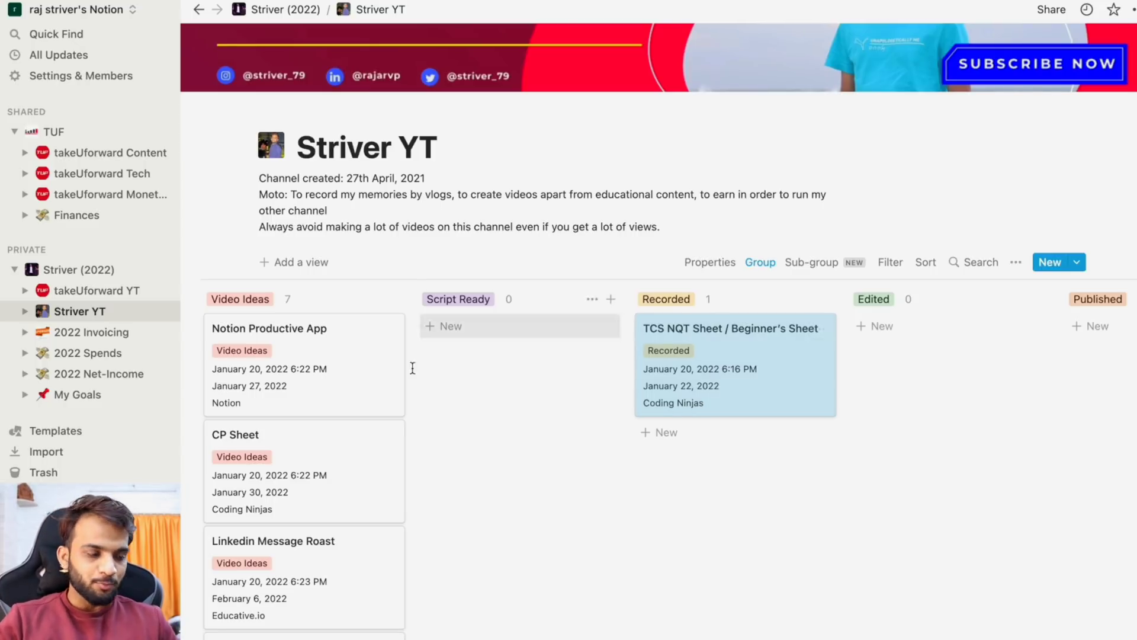
pyautogui.scroll(-2, 415, 409)
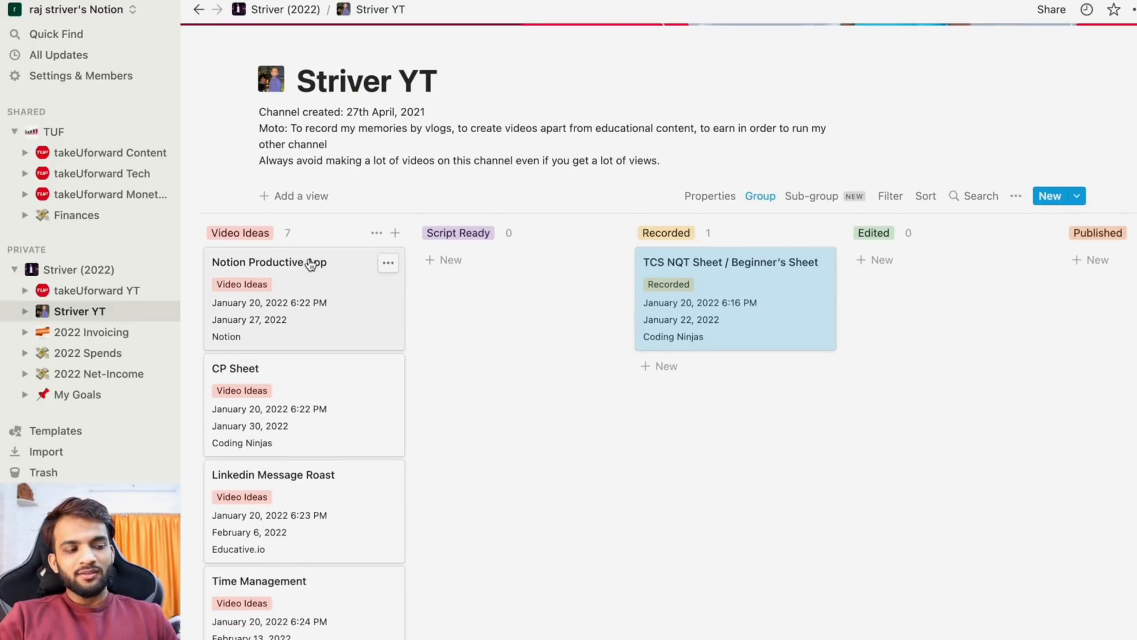
pyautogui.moveTo(282, 286); pyautogui.dragTo(732, 430)
# Review the remaining Video Ideas cards and view the details of the My Journey from Mumbai's Slum to Google Warsaw card
pyautogui.scroll(-2, 731, 432)
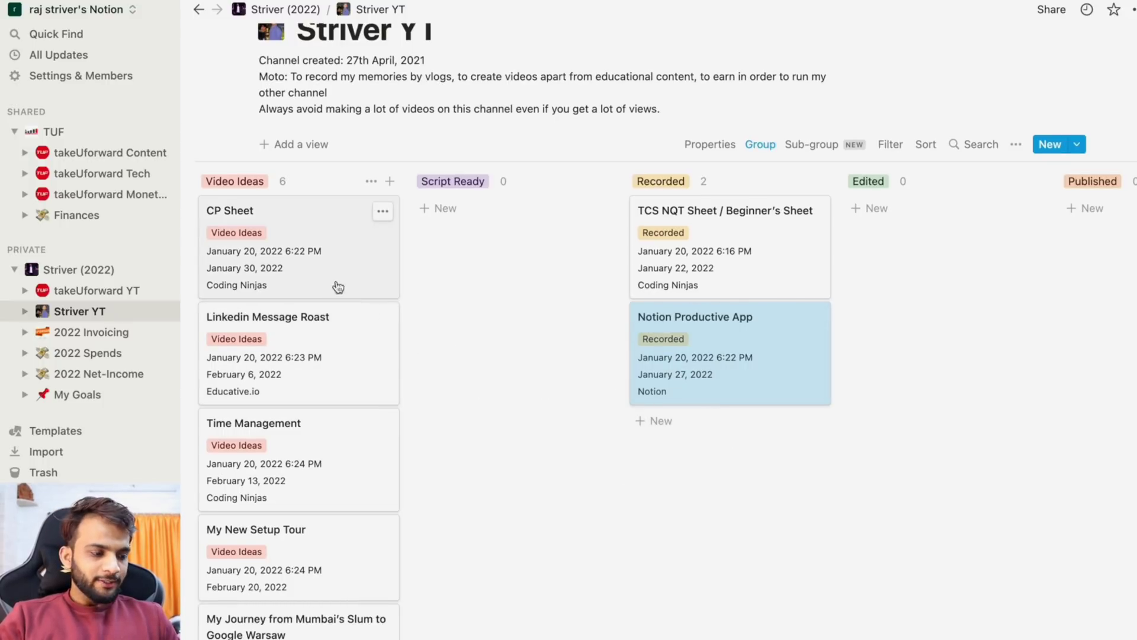
pyautogui.scroll(-1, 322, 533)
pyautogui.scroll(-4, 318, 538)
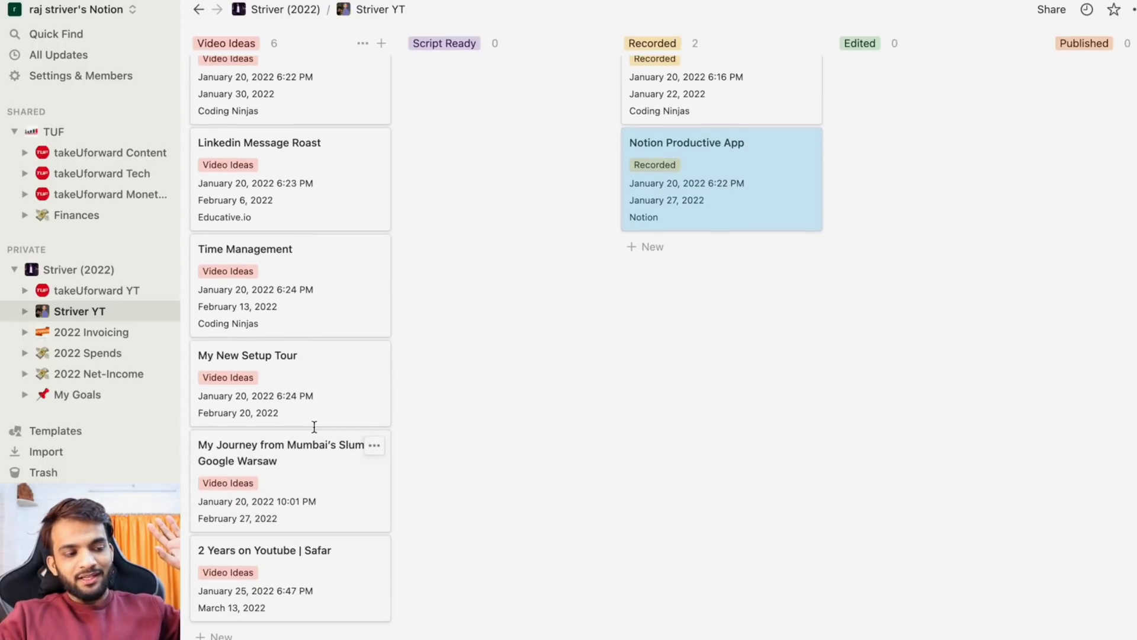
pyautogui.scroll(5, 314, 414)
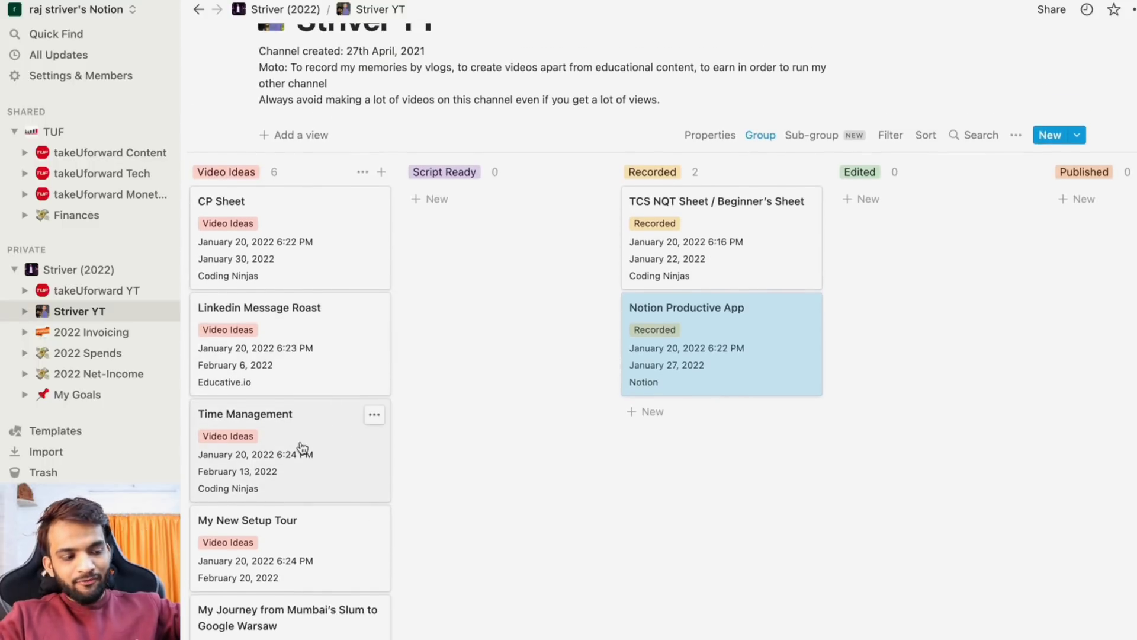
pyautogui.scroll(-2, 299, 448)
pyautogui.scroll(-4, 302, 444)
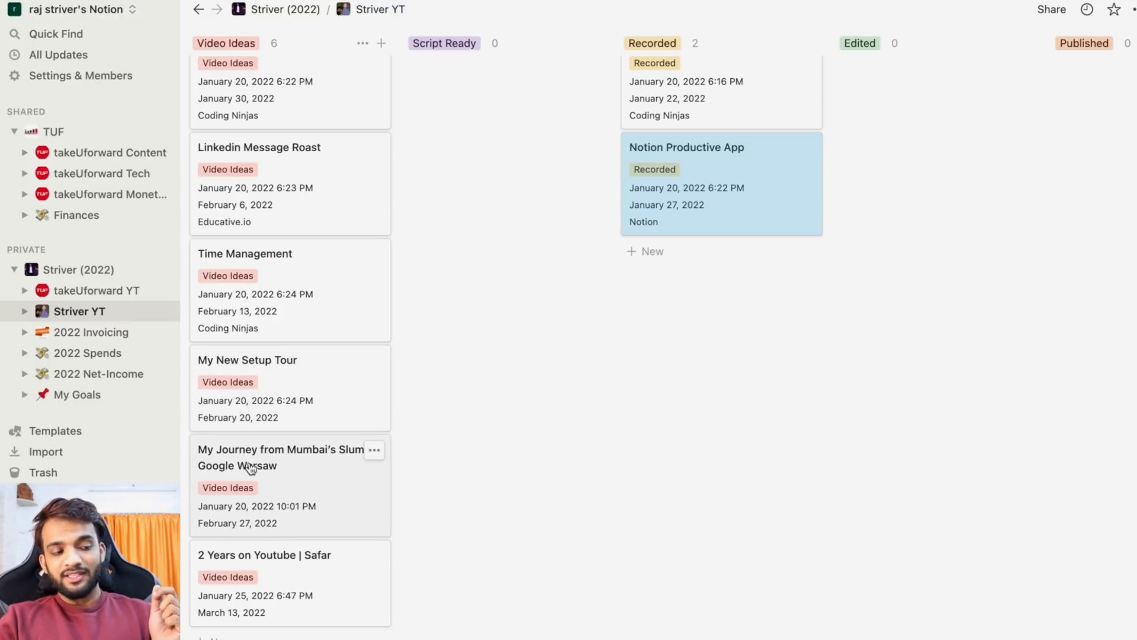
pyautogui.click(284, 492)
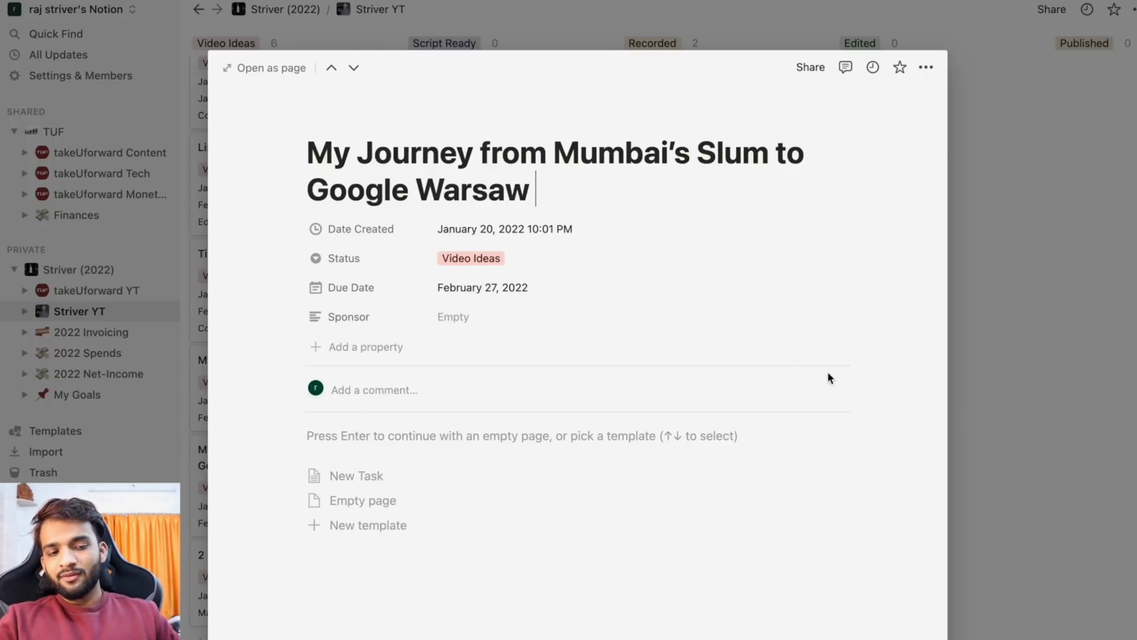
pyautogui.click(1079, 375)
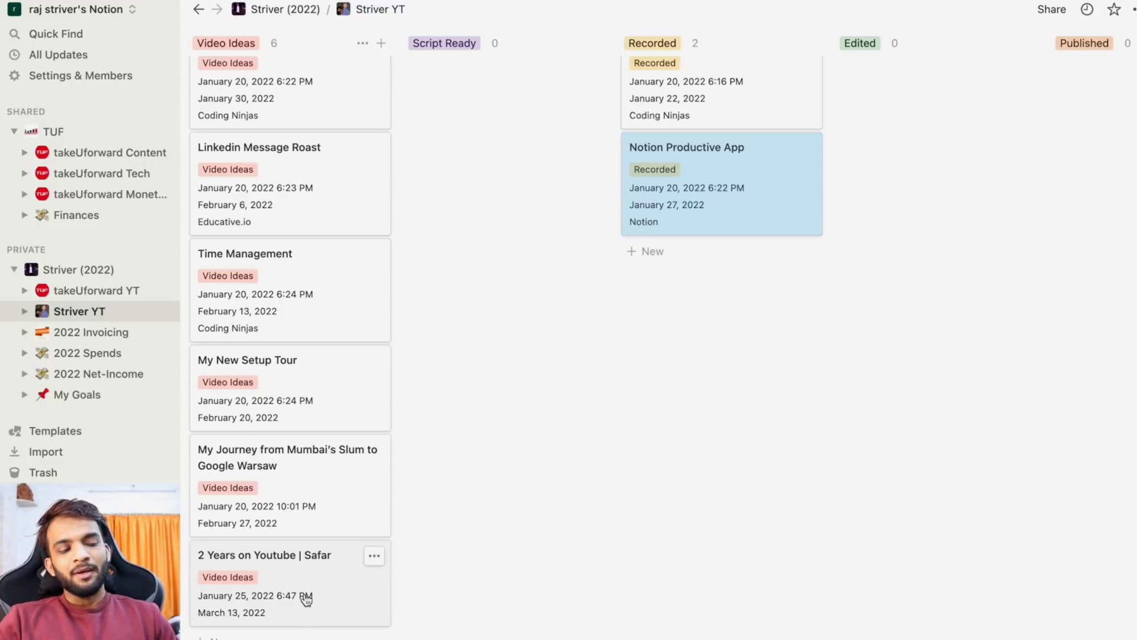
pyautogui.click(295, 499)
pyautogui.click(499, 315)
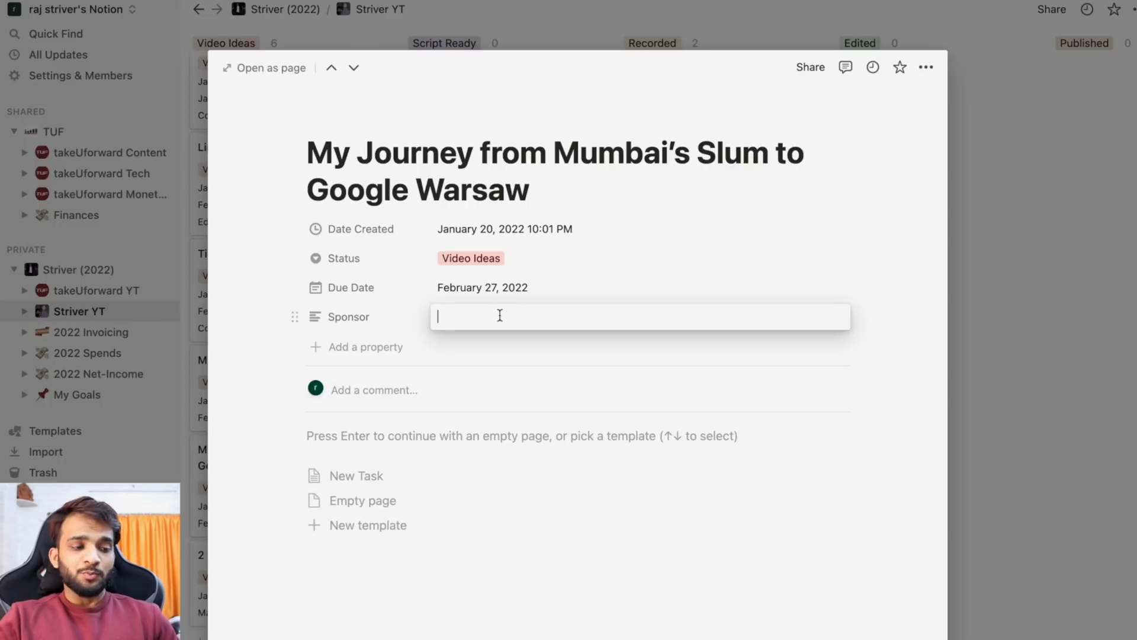
pyautogui.write('eduacive')
pyautogui.press('BackSpace')
pyautogui.press('BackSpace')
pyautogui.press('BackSpace')
pyautogui.press('BackSpace')
pyautogui.press('BackSpace')
pyautogui.press('BackSpace')
pyautogui.press('BackSpace')
pyautogui.press('BackSpace')
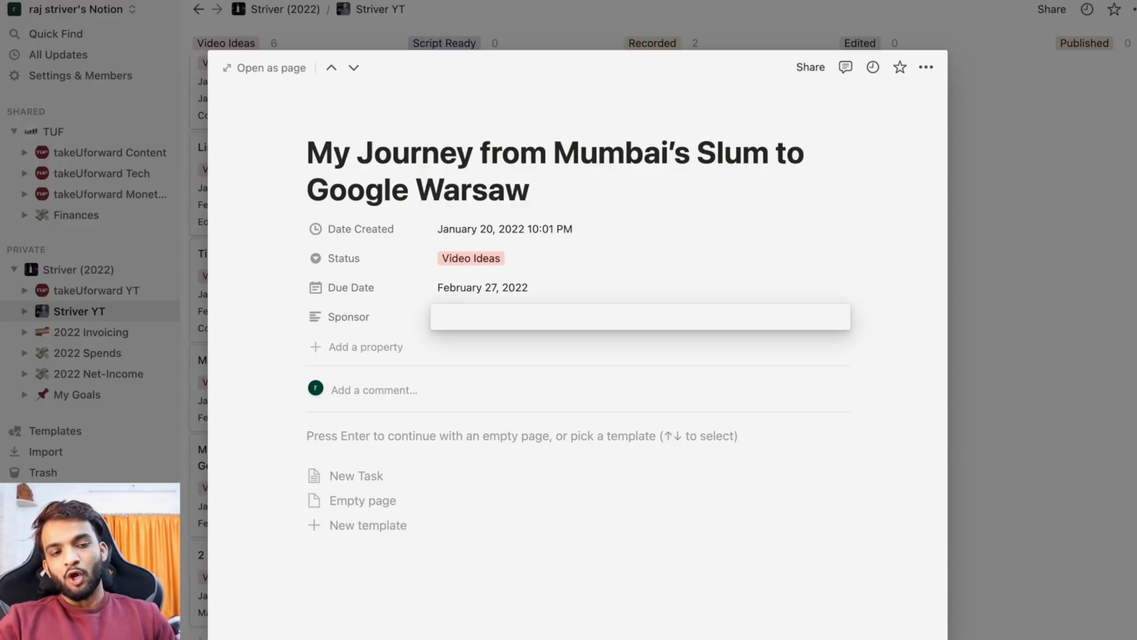
pyautogui.press('Escape')
pyautogui.press('Escape')
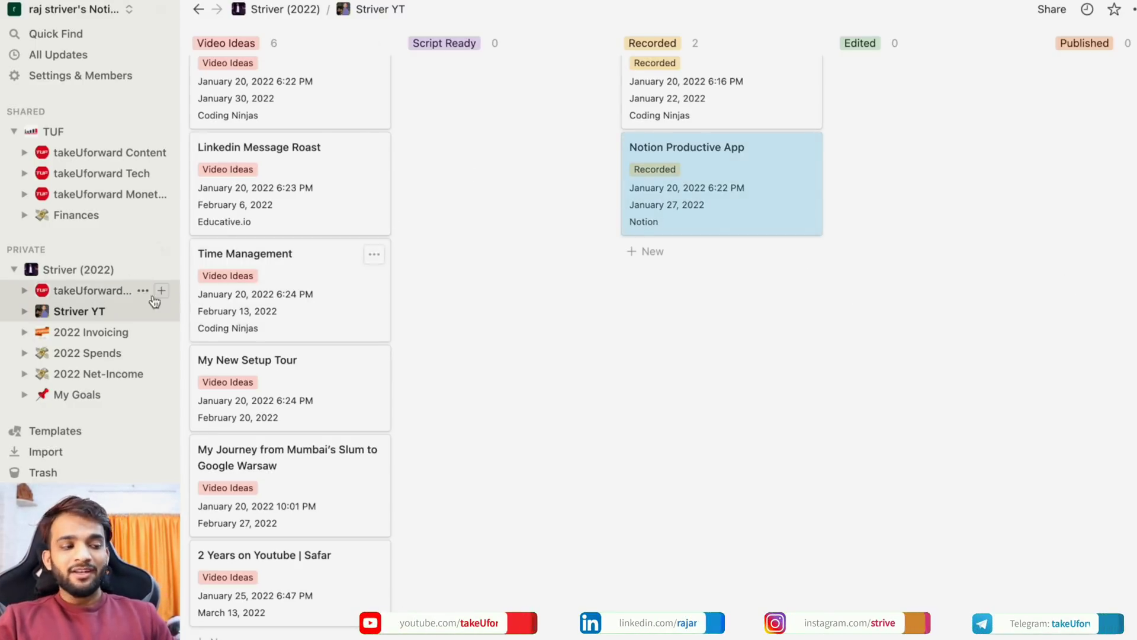
# Open the takeUforward YT page and look over its board grouped by status
pyautogui.click(108, 289)
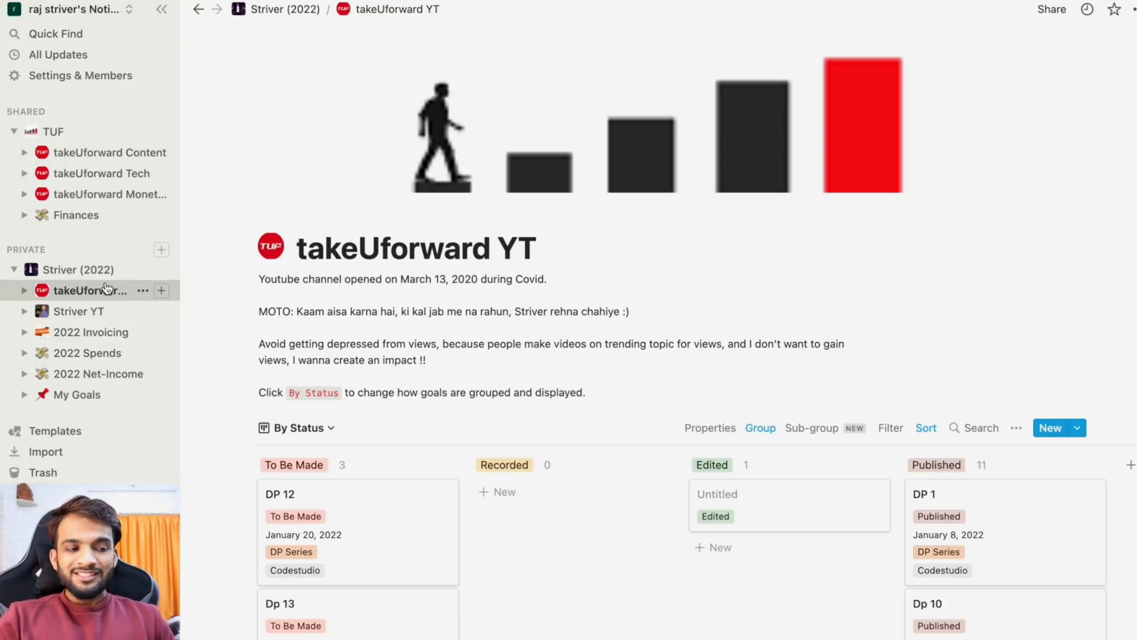
pyautogui.scroll(-5, 622, 281)
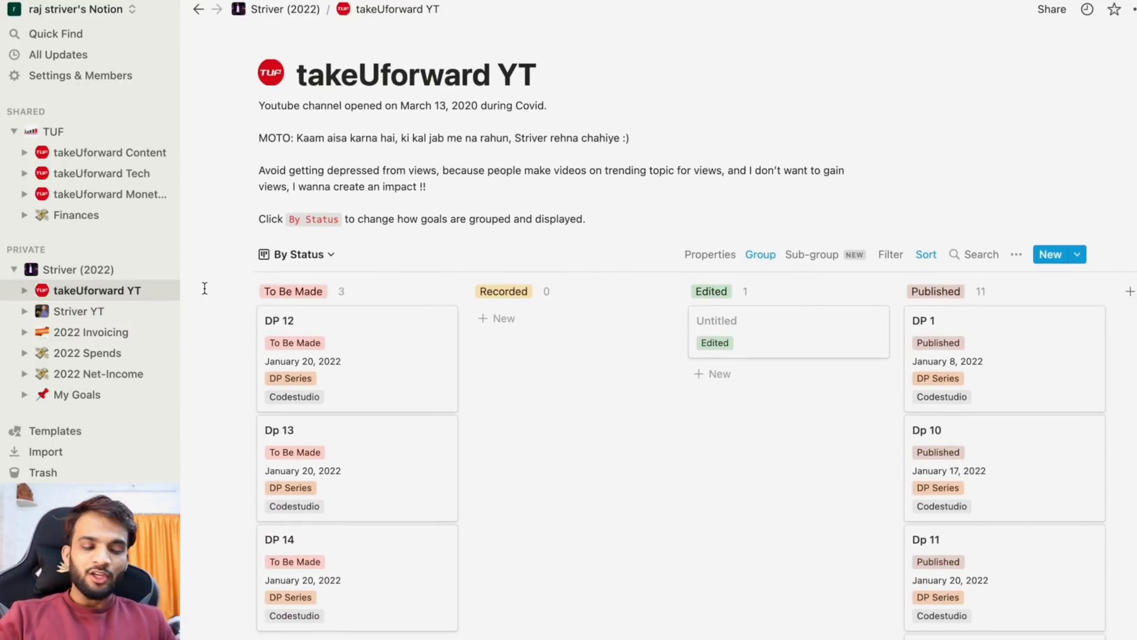
pyautogui.hscroll(1, 600, 356)
pyautogui.scroll(-2, 568, 364)
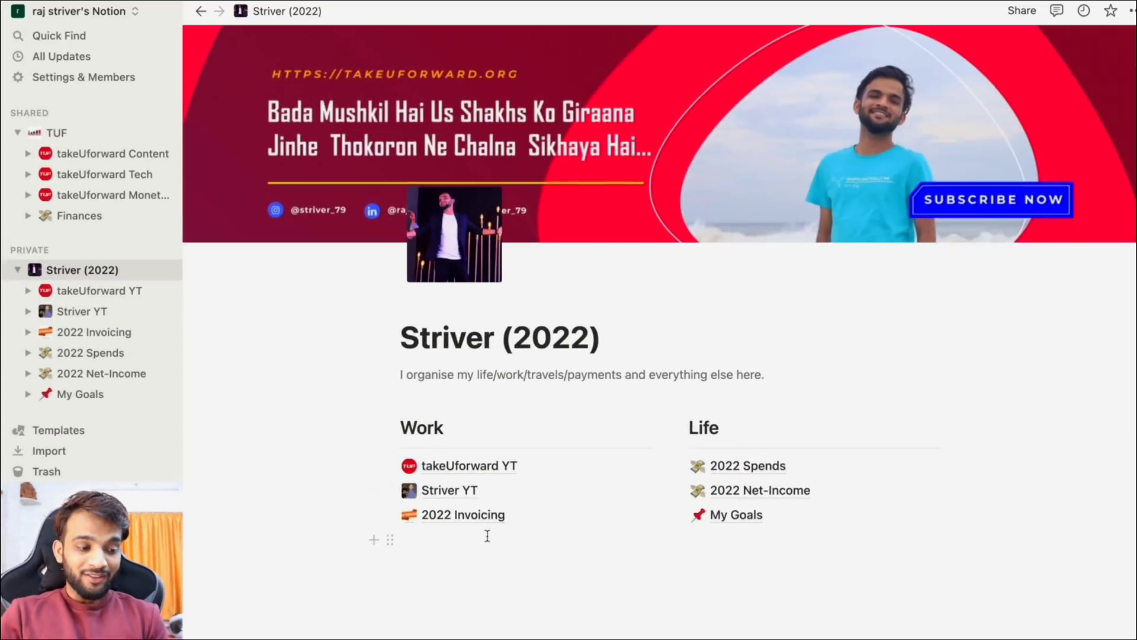
# Open the 2022 Invoicing board and set the Account of the Post (Scholarship Test) card to tuf
pyautogui.click(1019, 385)
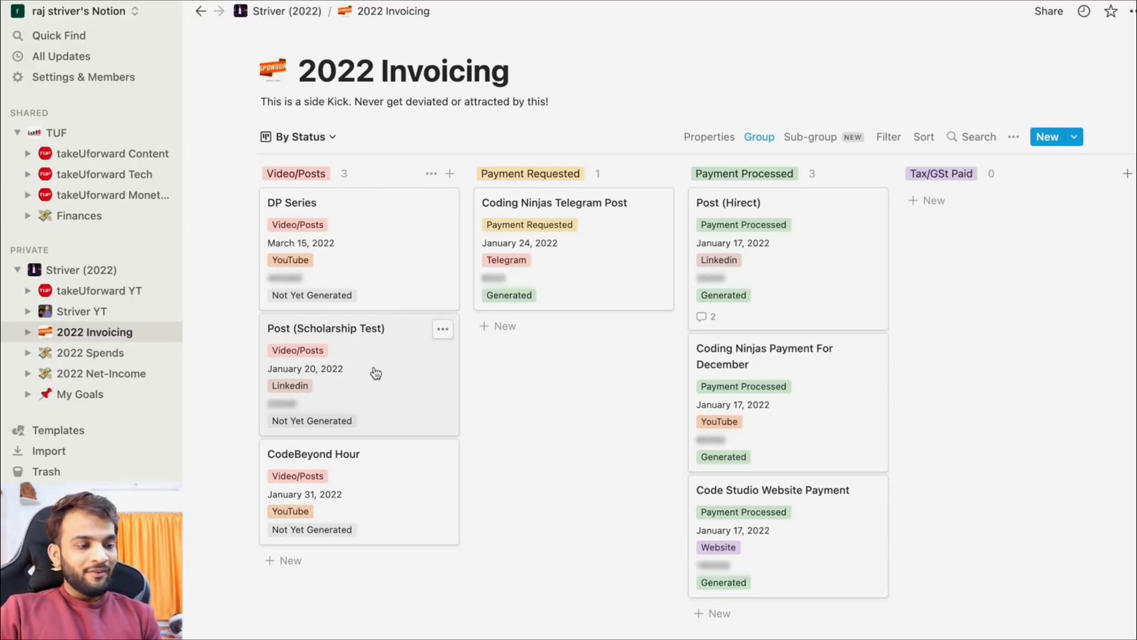
pyautogui.click(364, 347)
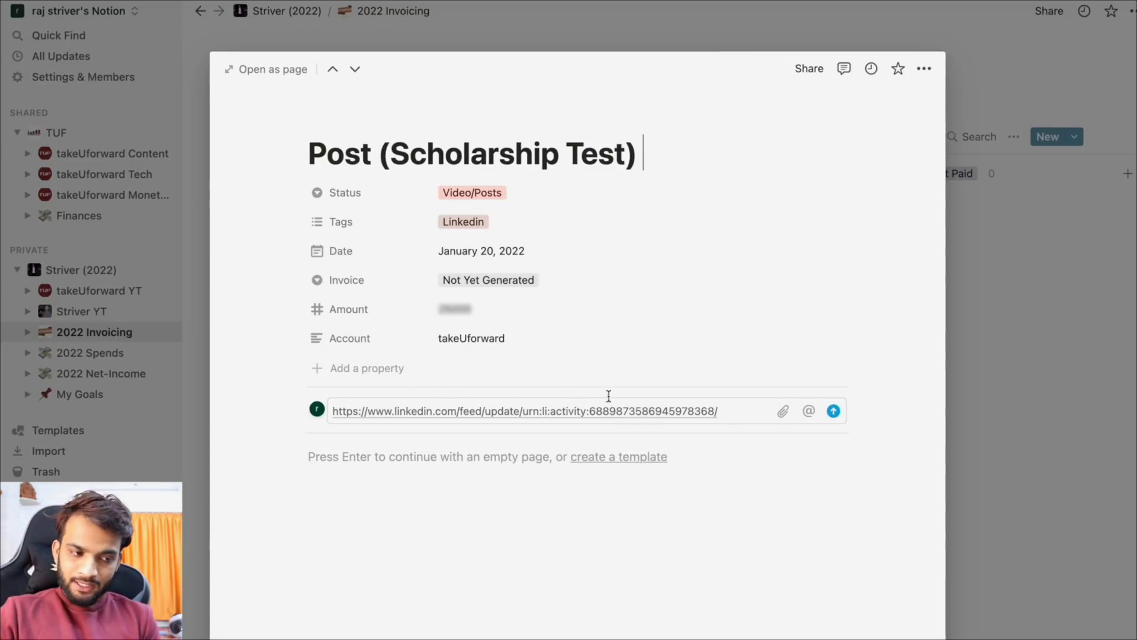
pyautogui.click(519, 339)
pyautogui.moveTo(520, 339); pyautogui.dragTo(431, 339)
pyautogui.write('tuf')
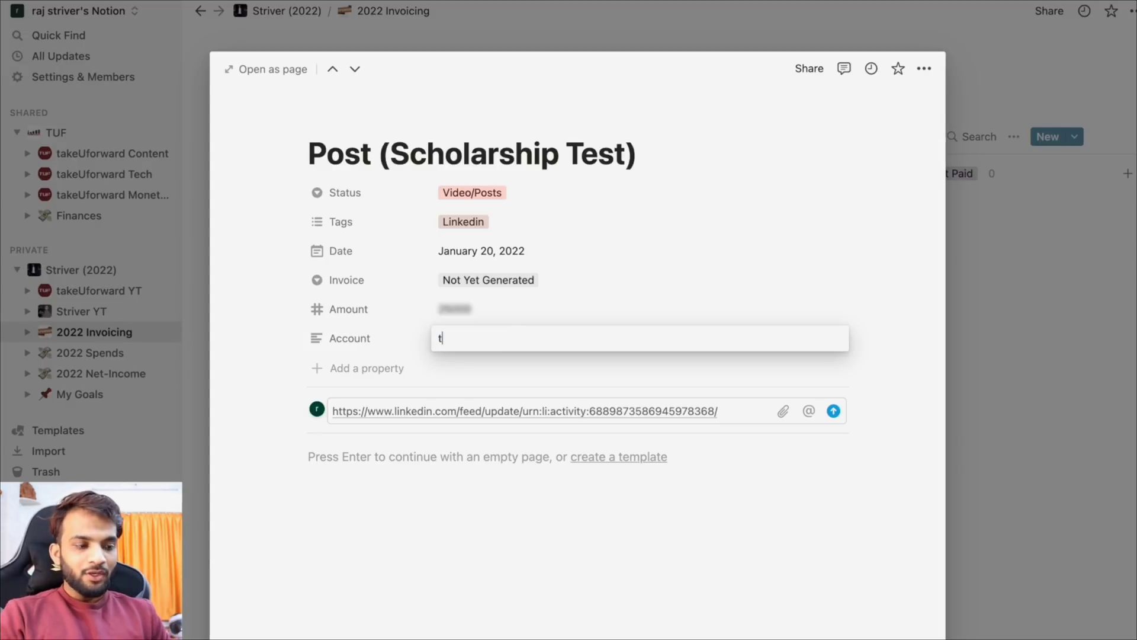
pyautogui.click(578, 570)
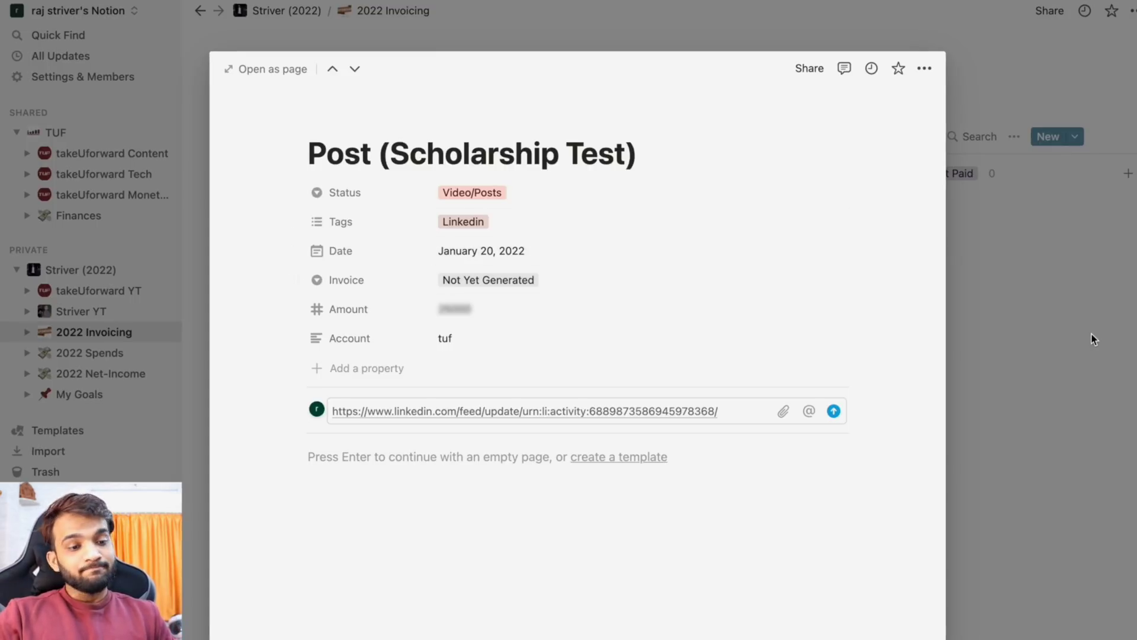
pyautogui.click(1062, 332)
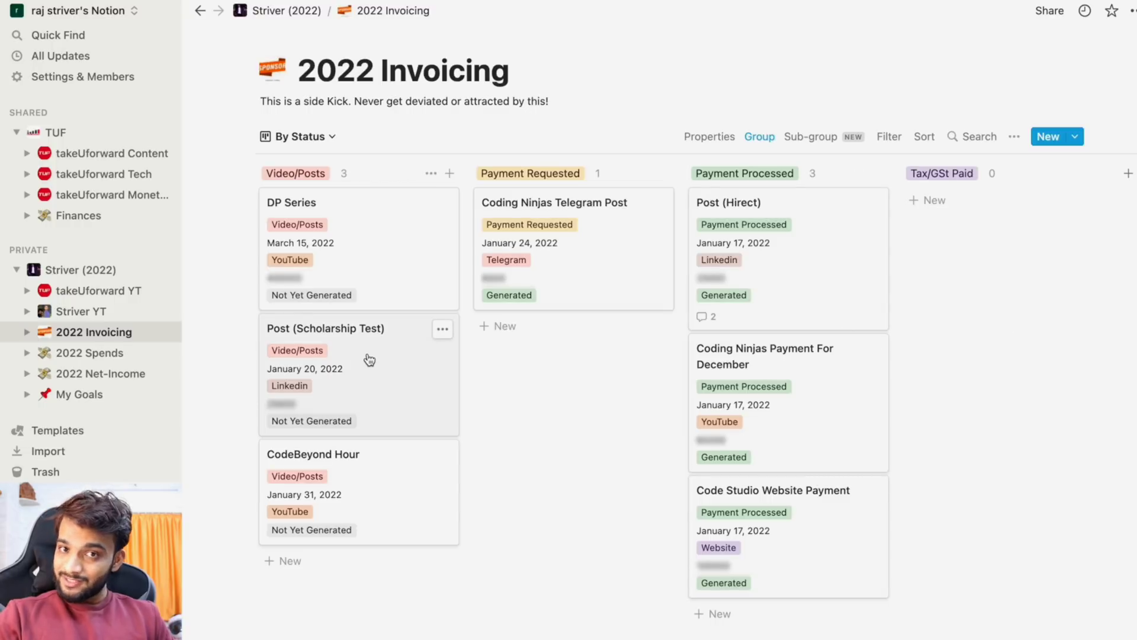
# Move the Post (Scholarship Test) card from Video/Posts to Payment Requested
pyautogui.moveTo(357, 361); pyautogui.dragTo(573, 369)
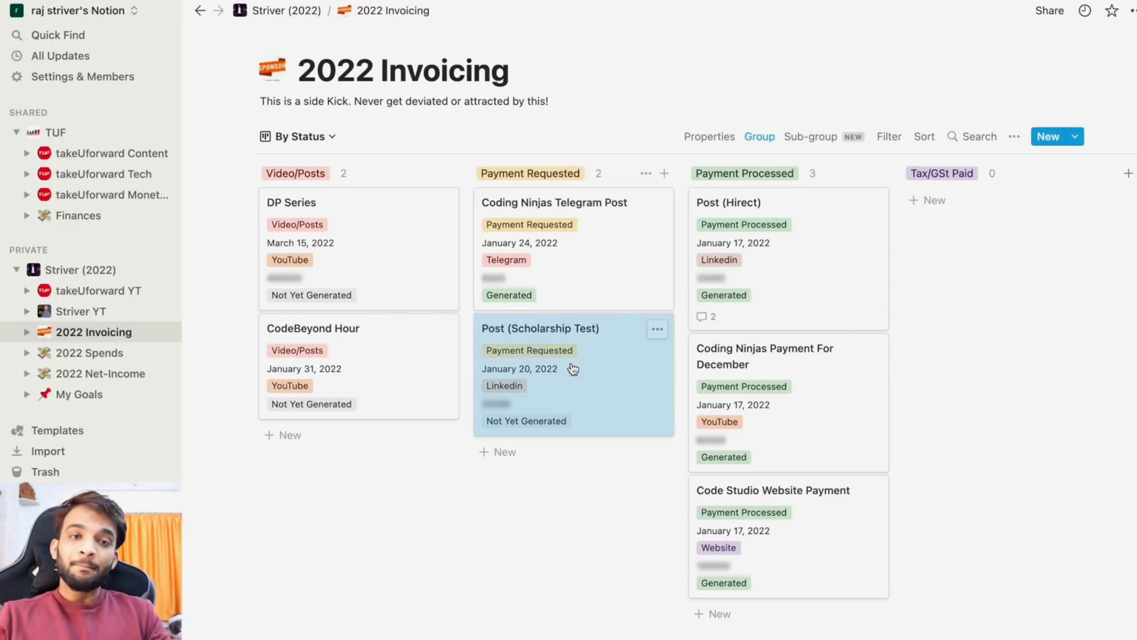
# Move the Post (Scholarship Test) card to Payment Processed, on to Tax/GSt Paid, and back to Video/Posts
pyautogui.moveTo(620, 385); pyautogui.dragTo(788, 610)
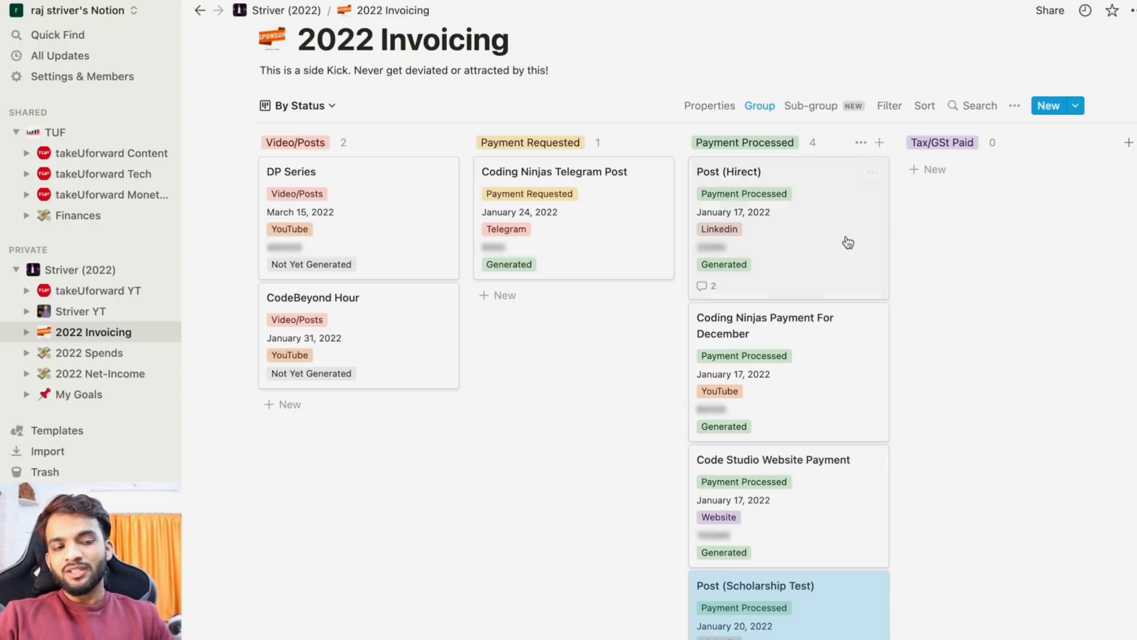
pyautogui.moveTo(853, 593); pyautogui.dragTo(983, 274)
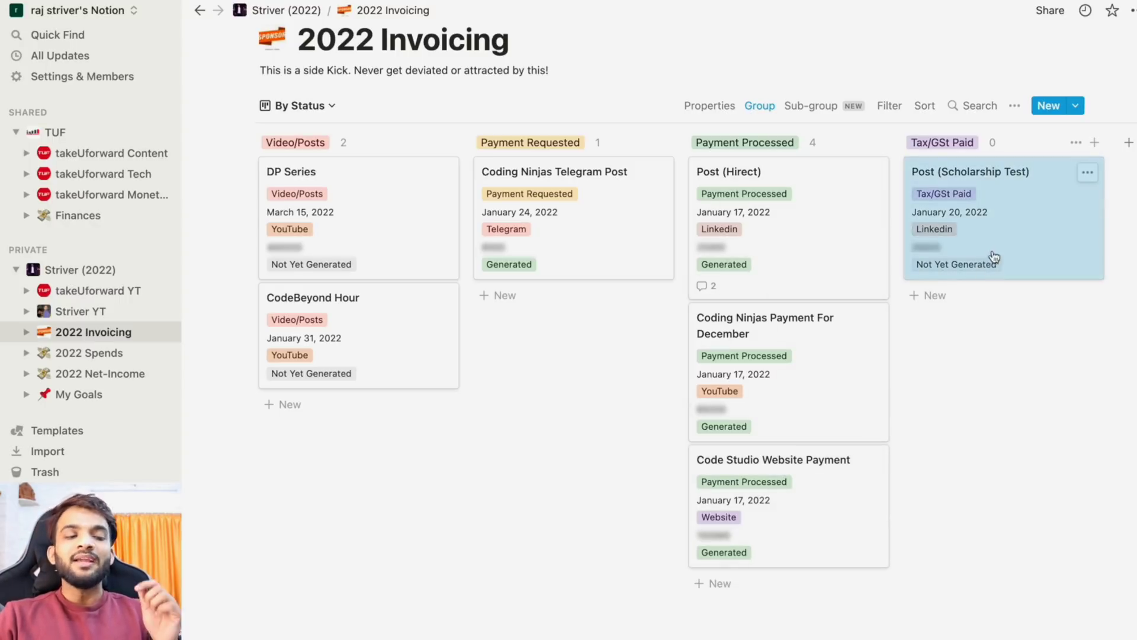
pyautogui.moveTo(962, 261); pyautogui.dragTo(339, 496)
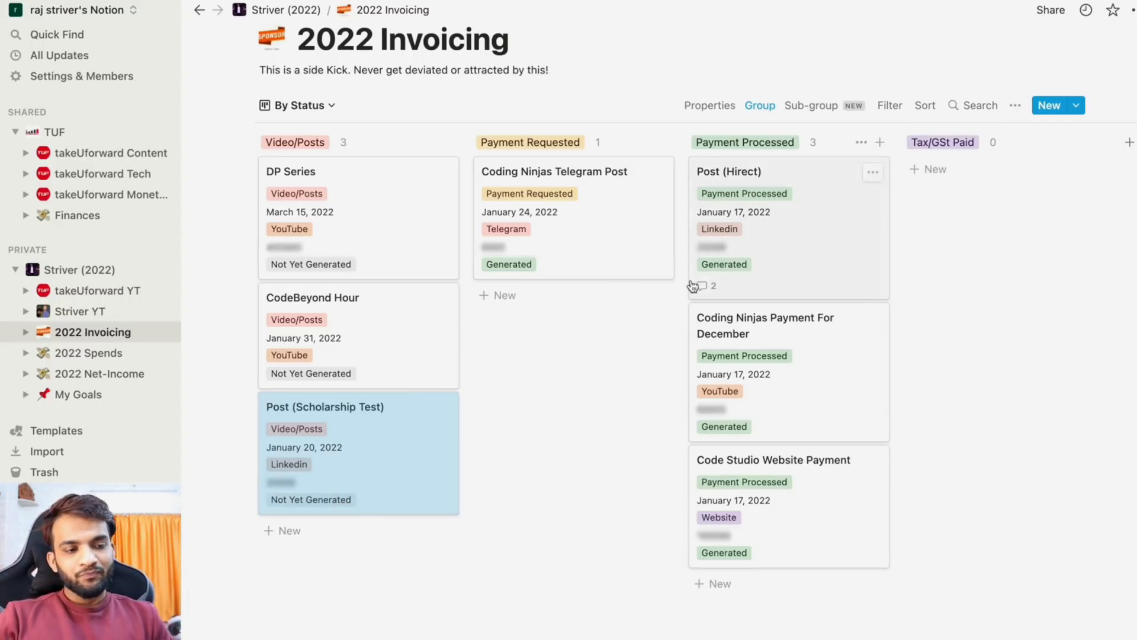
# View the Coding Ninjas Telegram Post card's account details, and search the 2022 Invoicing board for mummy
pyautogui.click(622, 221)
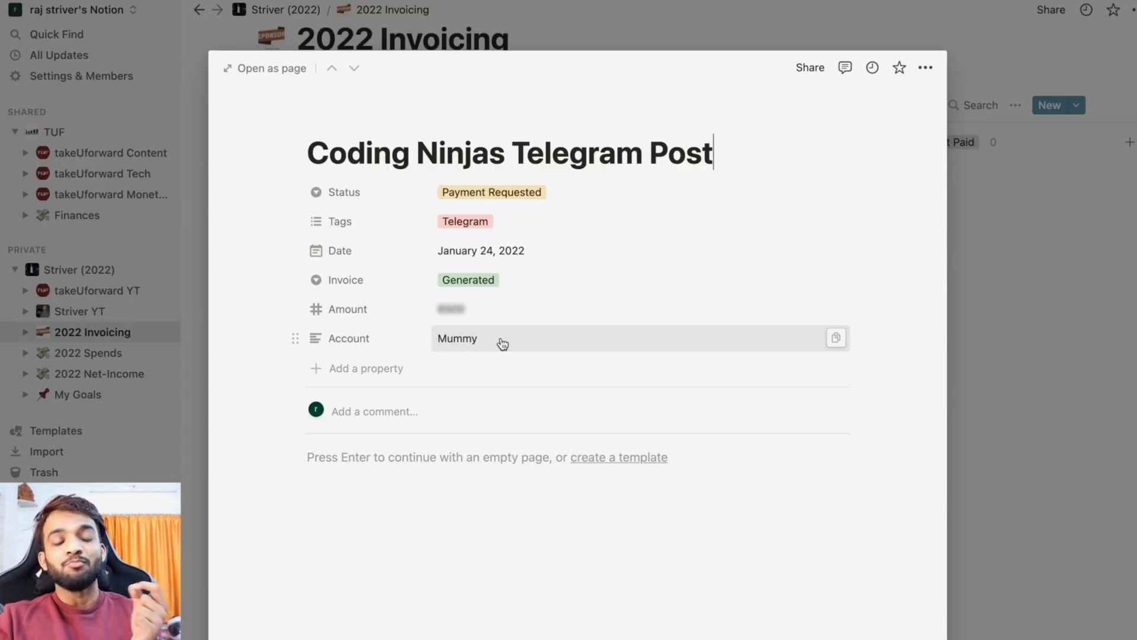
pyautogui.click(979, 296)
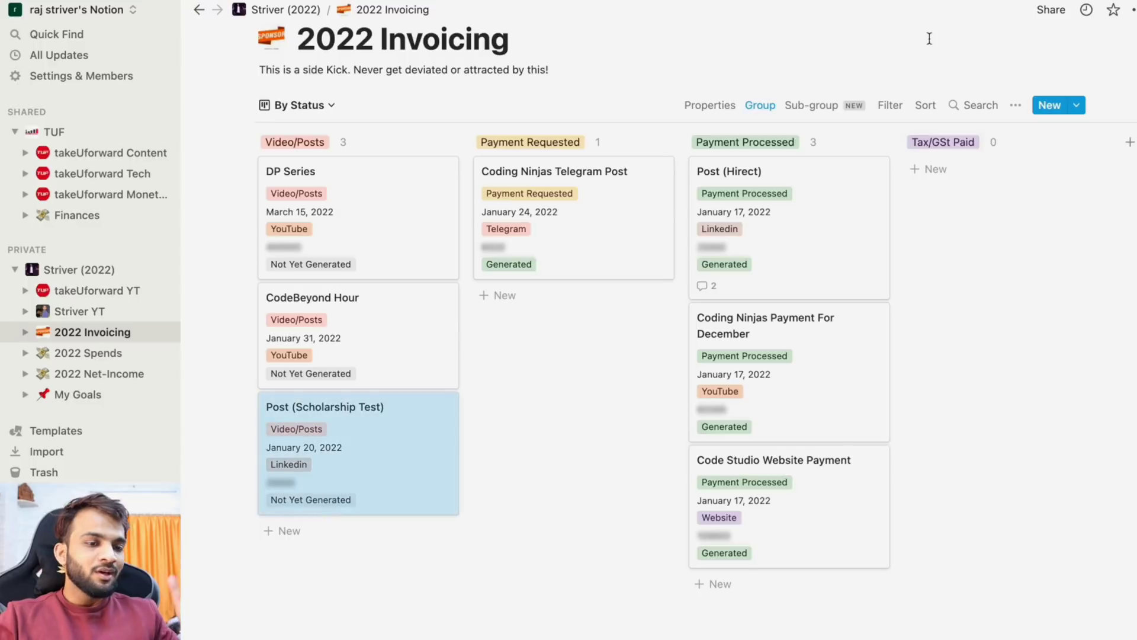
pyautogui.click(960, 105)
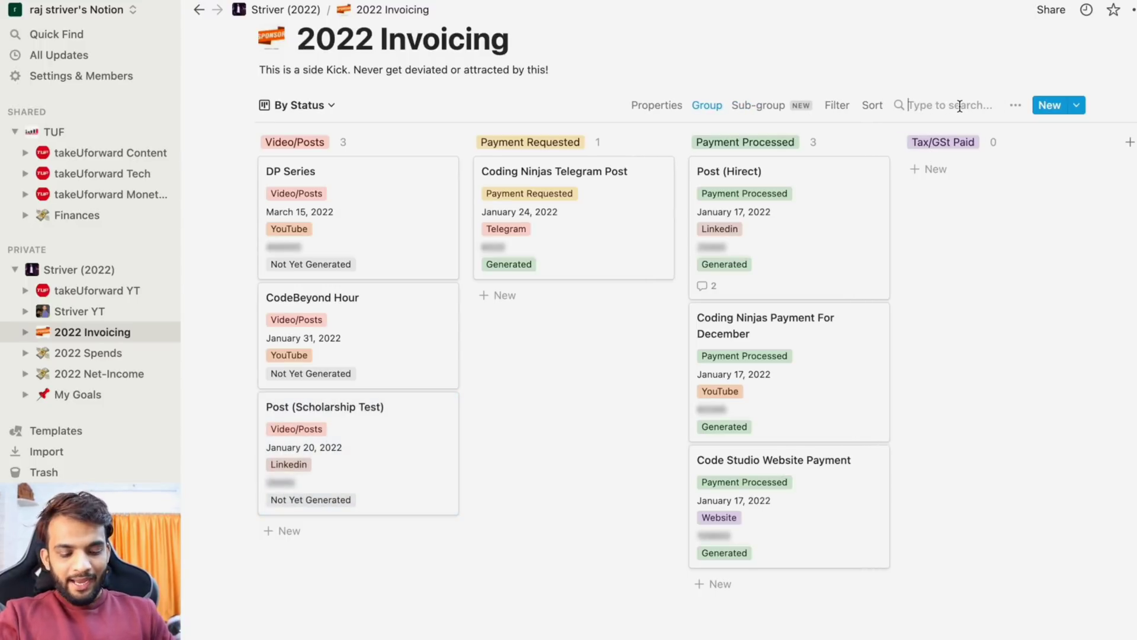
pyautogui.write('mummy')
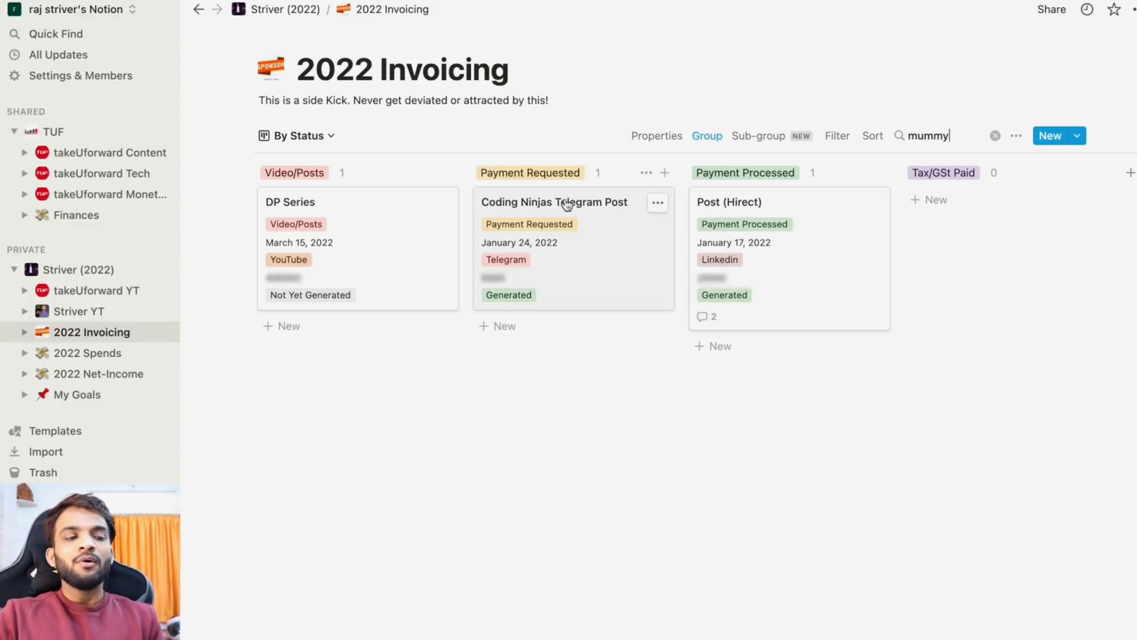
pyautogui.click(996, 136)
# Open the 2022 Spends page from the Striver (2022) page and look over its Expenses table
pyautogui.press('super+bracketleft')
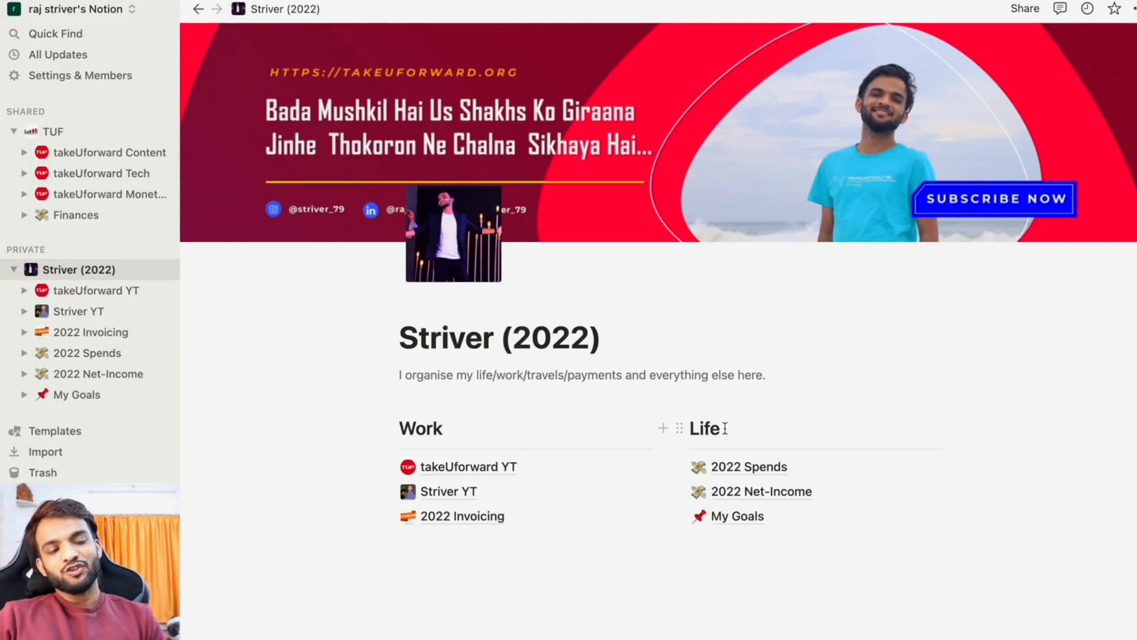
pyautogui.click(756, 467)
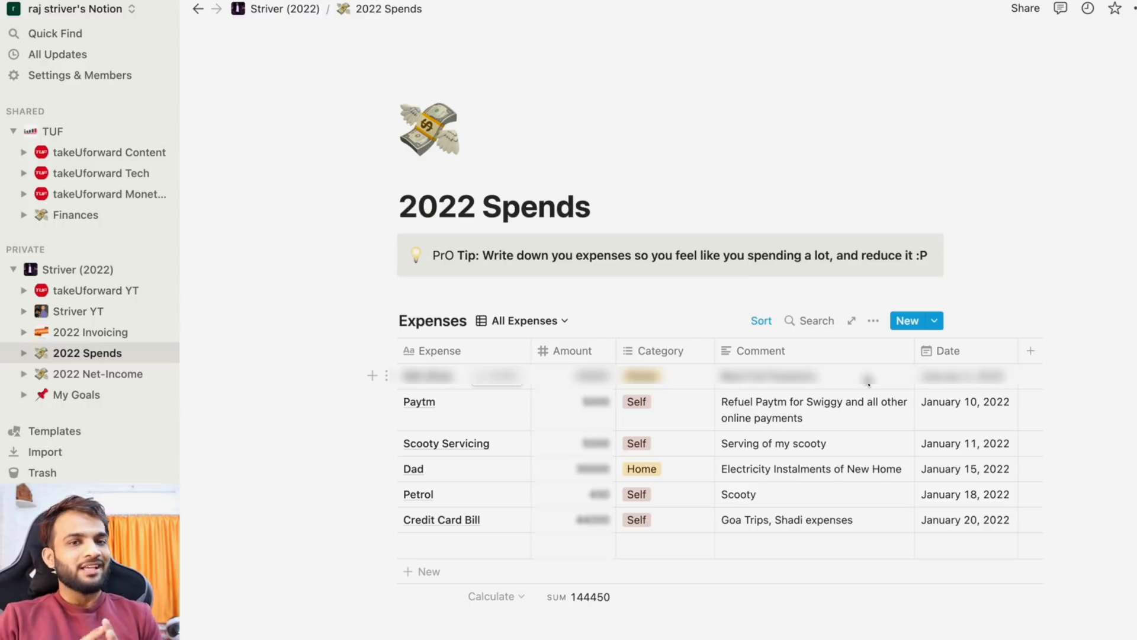
pyautogui.click(439, 408)
pyautogui.press('Escape')
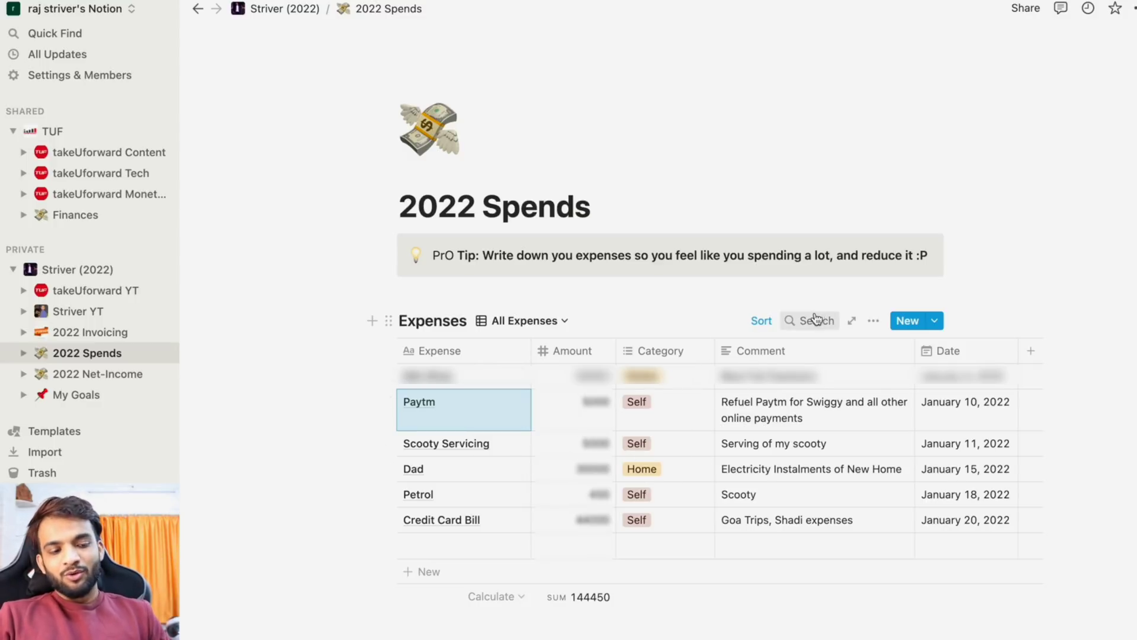
# Search the Expenses table for home, and replace the search term with self
pyautogui.click(788, 321)
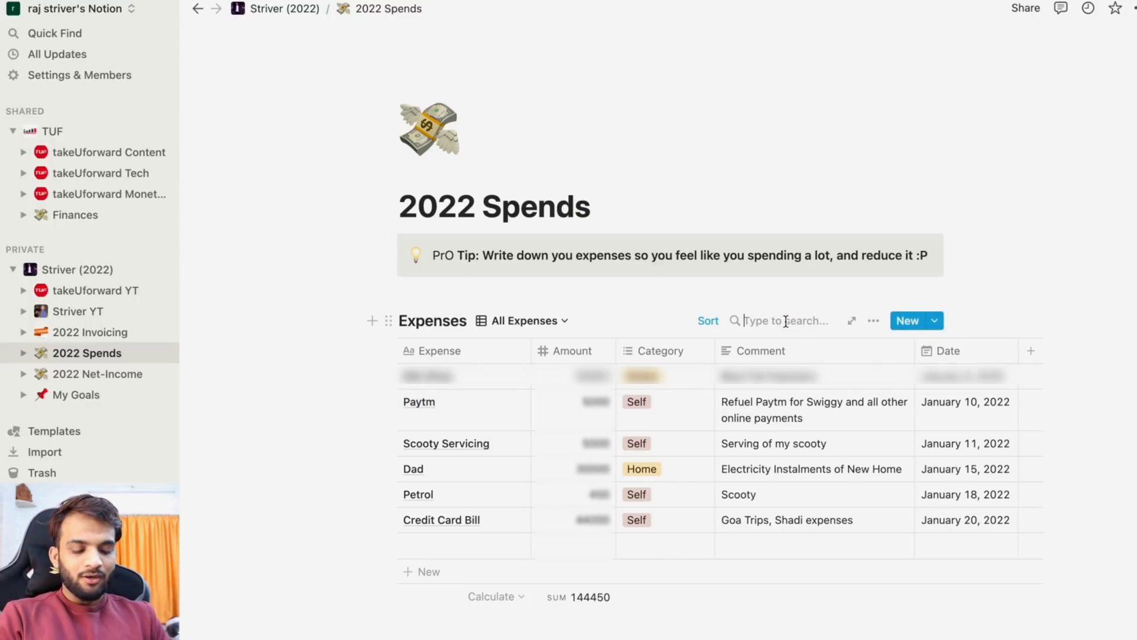
pyautogui.write('home')
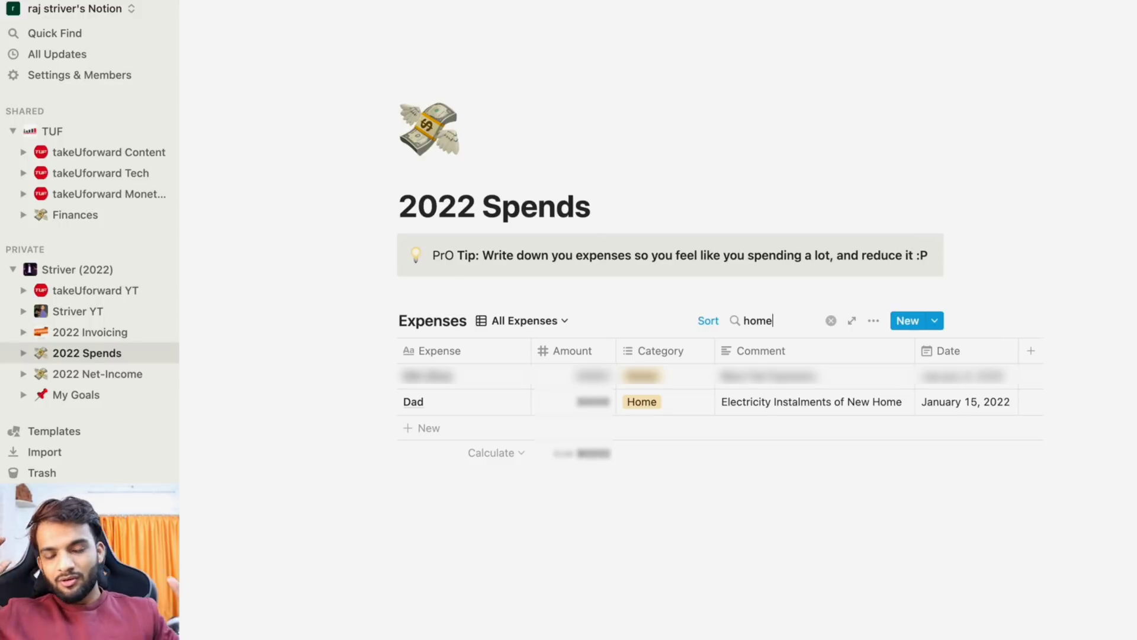
pyautogui.moveTo(625, 453)
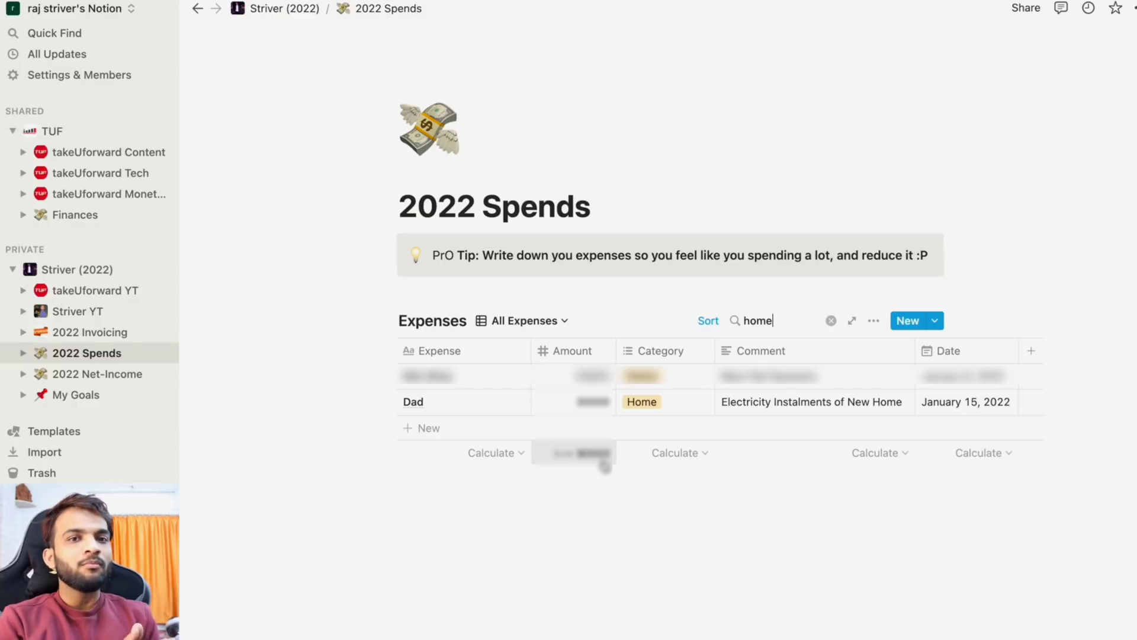
pyautogui.doubleClick(782, 322)
pyautogui.press('BackSpace')
pyautogui.write('self')
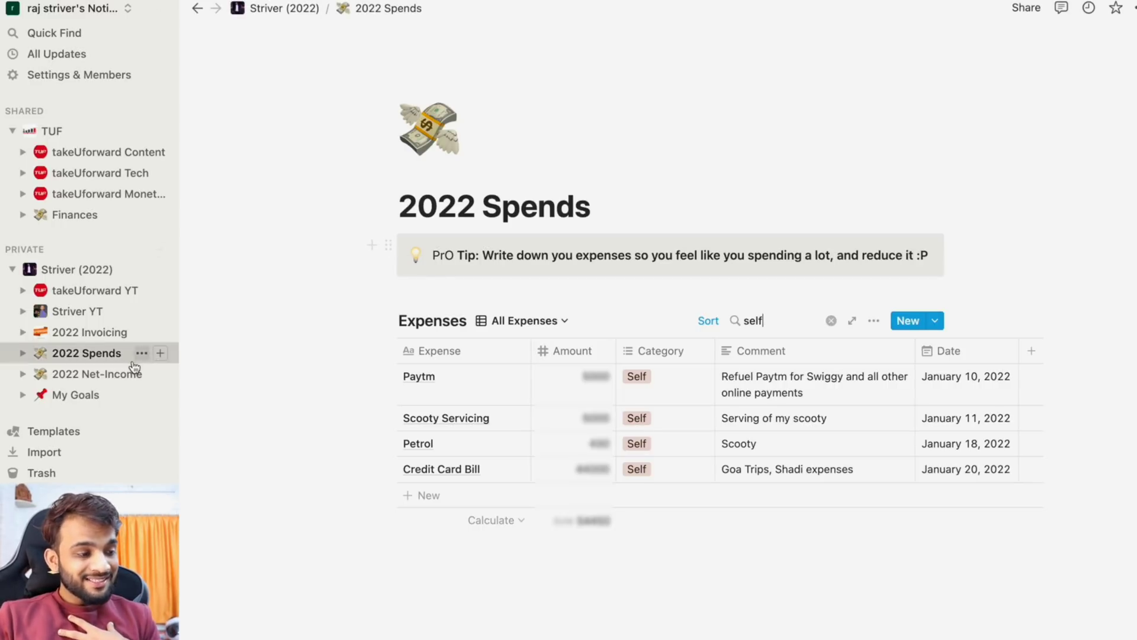
# Open the 2022 Net-Income page from Striver (2022), search its Income table for january, and clear the search
pyautogui.click(93, 272)
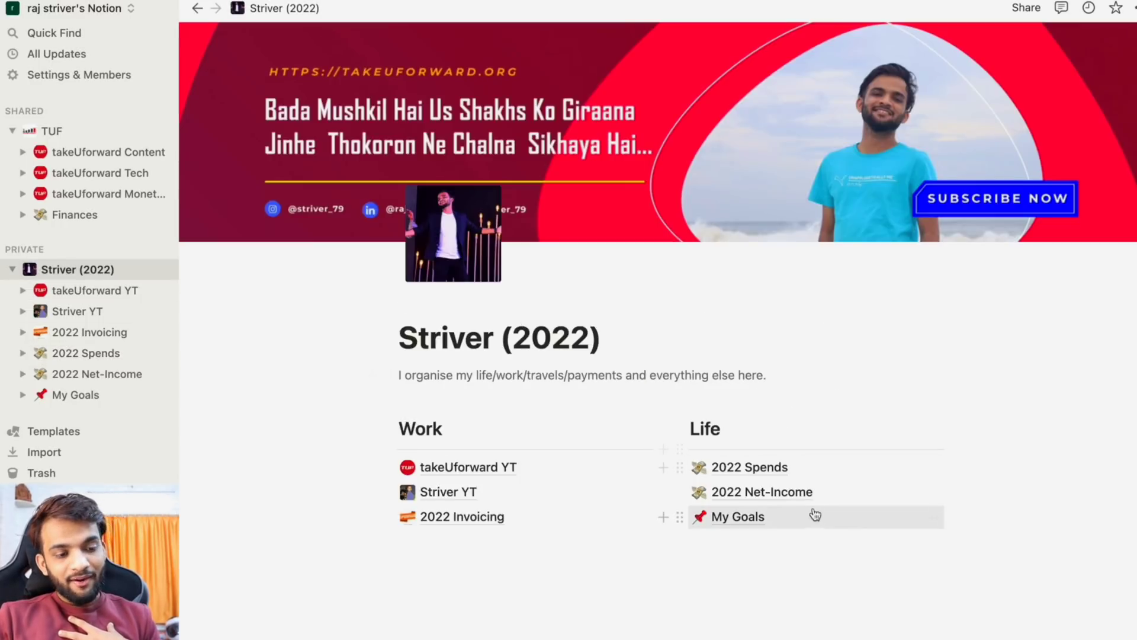
pyautogui.click(788, 490)
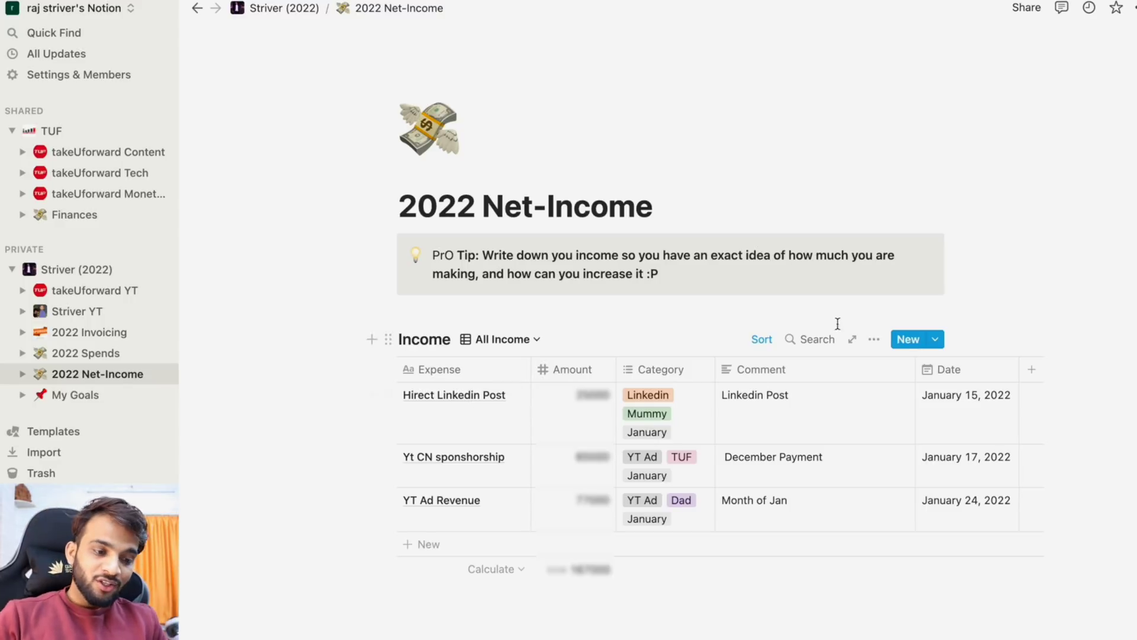
pyautogui.click(811, 339)
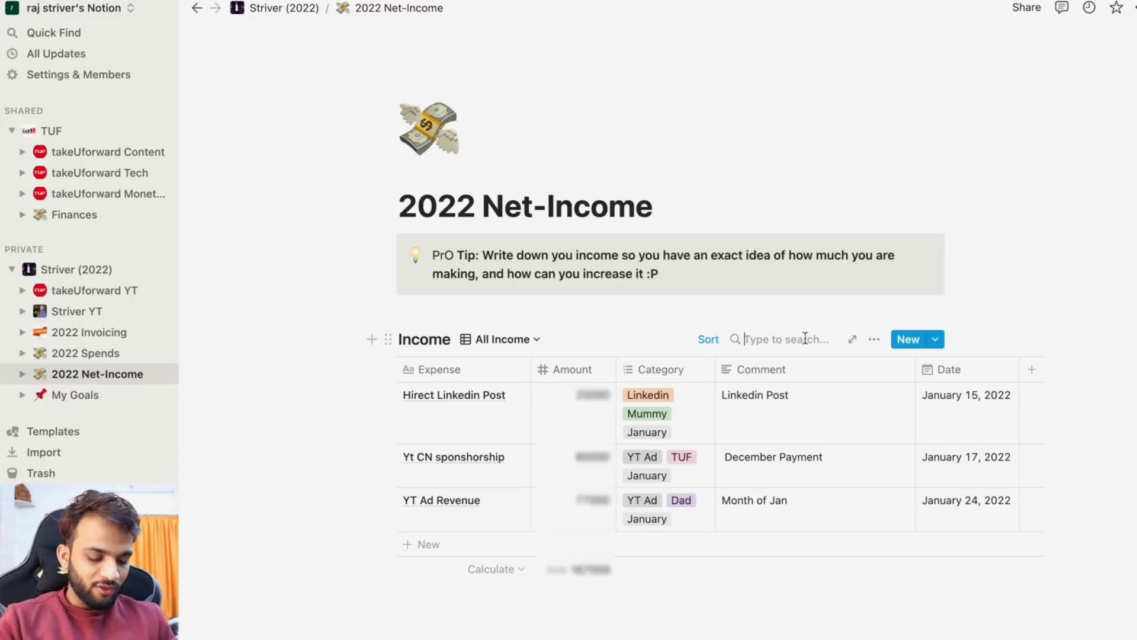
pyautogui.write('january')
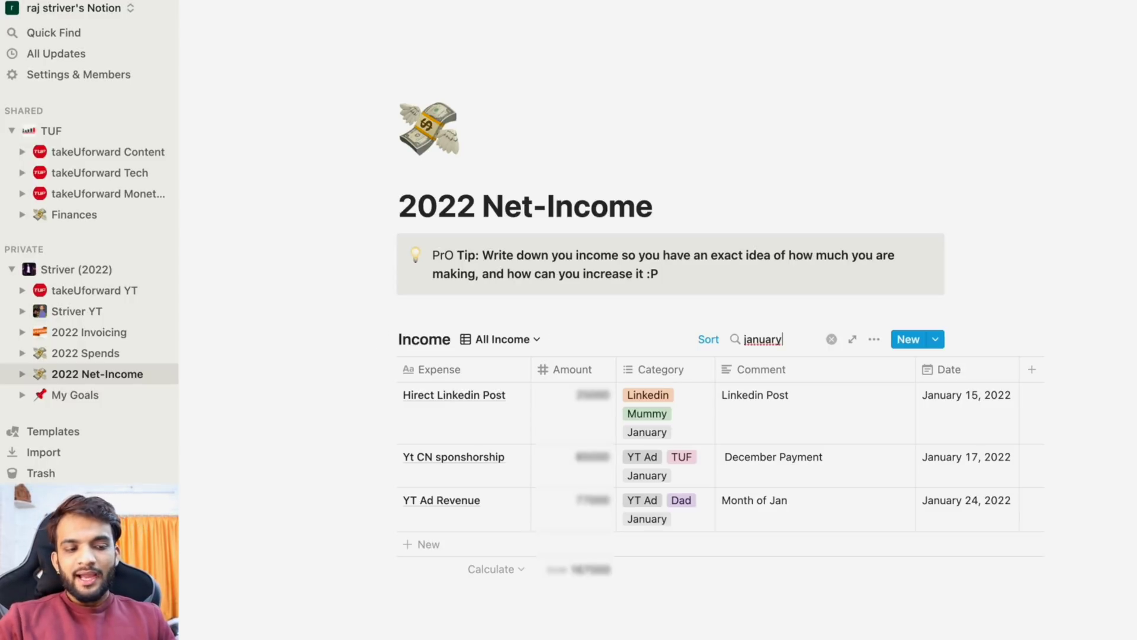
pyautogui.press('super+a')
pyautogui.press('BackSpace')
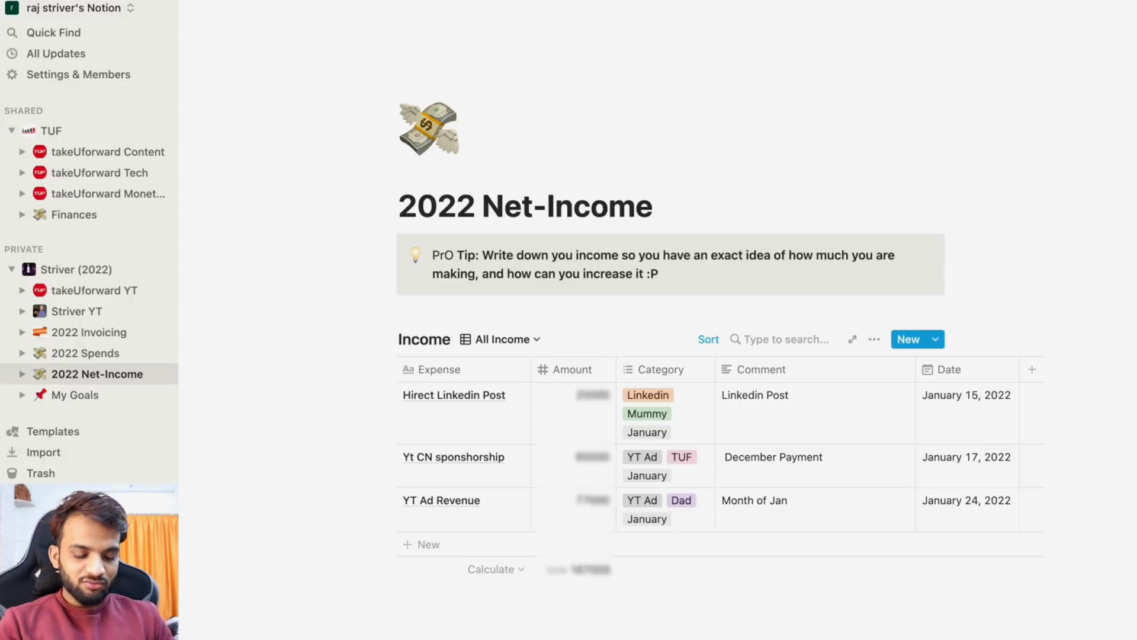
# Search the Income table for TUF and for Mummy, clearing the search after each
pyautogui.write('TUF')
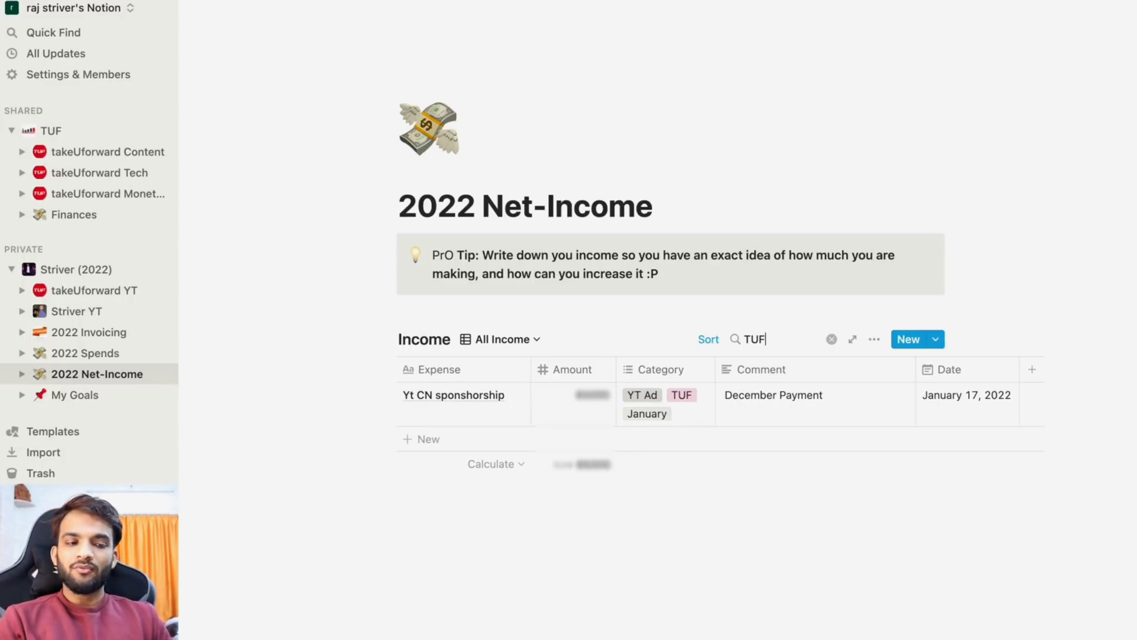
pyautogui.press('BackSpace')
pyautogui.press('BackSpace')
pyautogui.press('BackSpace')
pyautogui.write('Mummy')
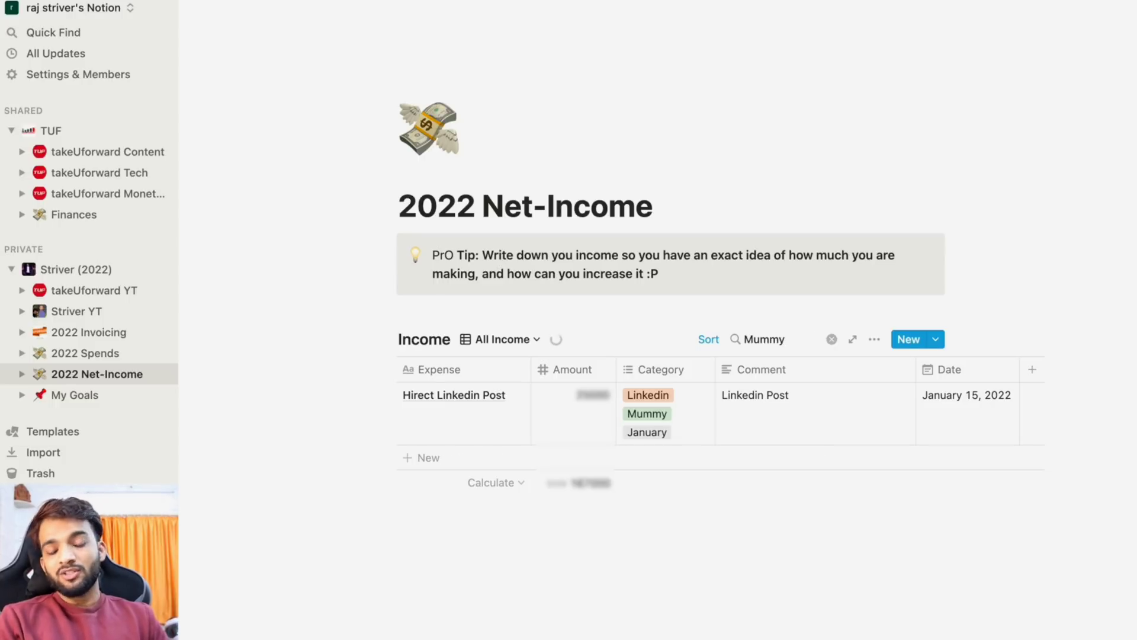
pyautogui.press('BackSpace')
pyautogui.press('BackSpace')
pyautogui.press('BackSpace')
pyautogui.press('BackSpace')
pyautogui.press('BackSpace')
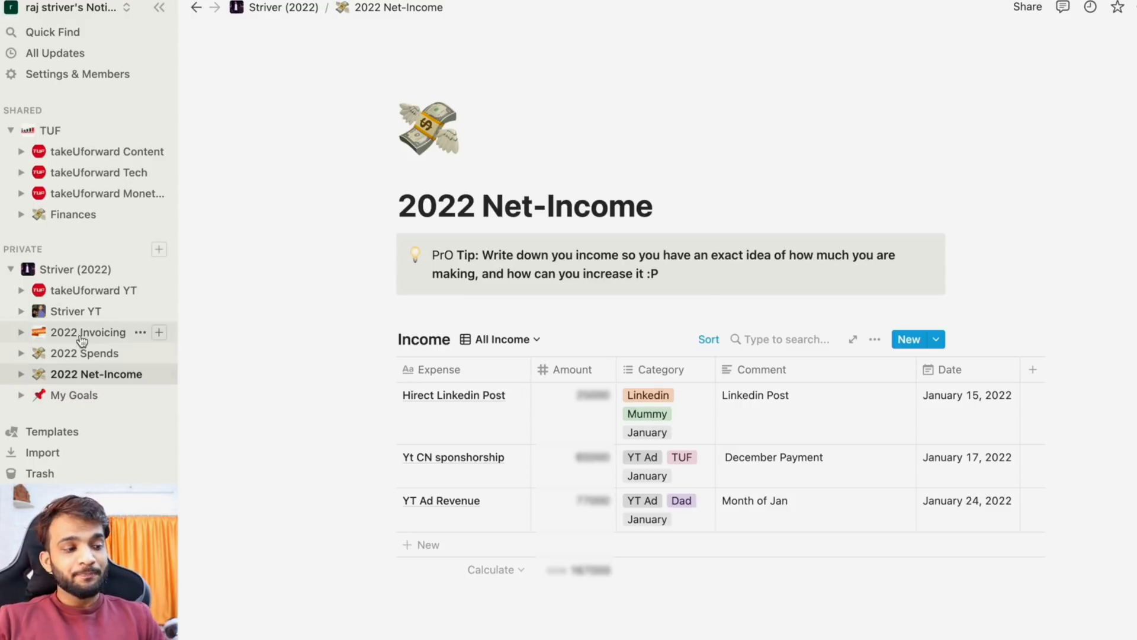
# Open the My Goals page from Striver (2022), look over the goals, and open March - Visit Warsaw
pyautogui.click(81, 267)
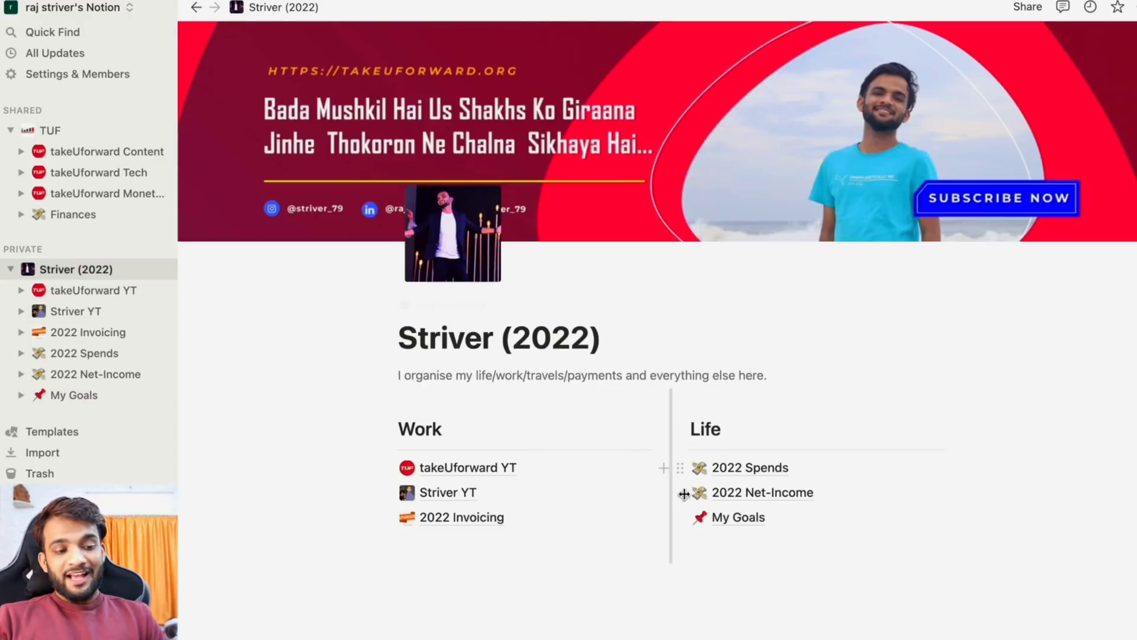
pyautogui.click(731, 517)
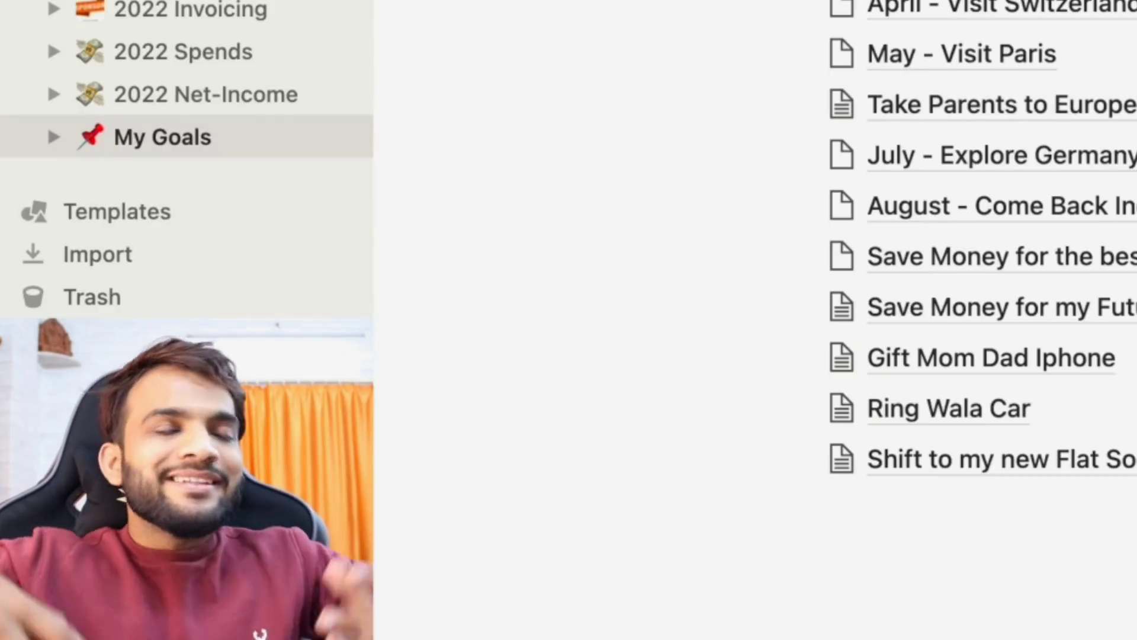
pyautogui.scroll(-3, 984, 255)
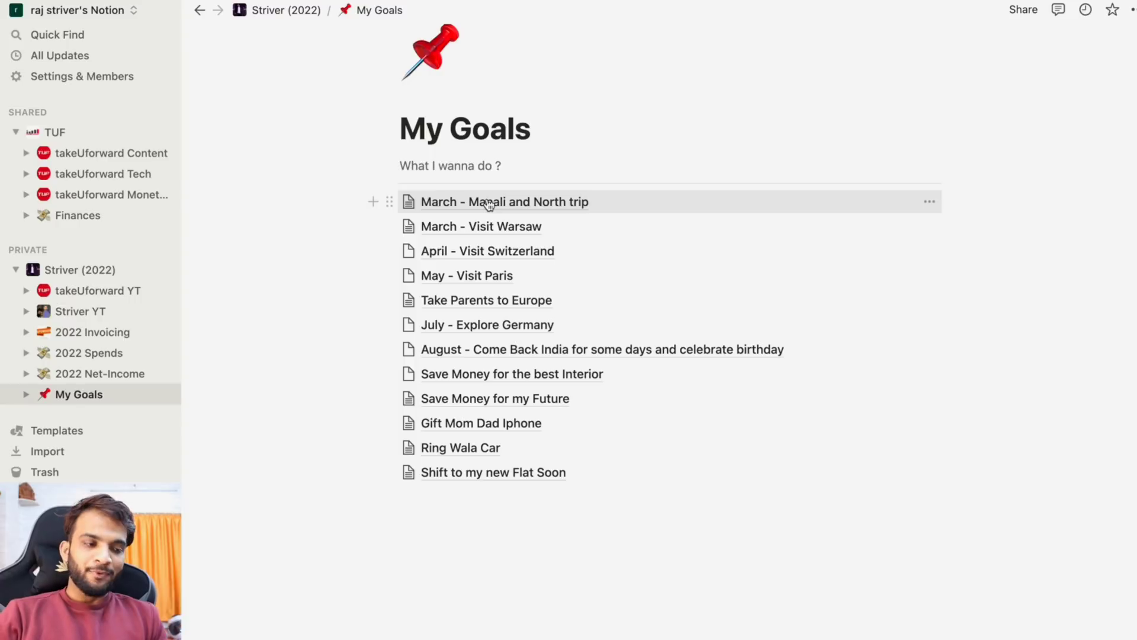
pyautogui.click(459, 228)
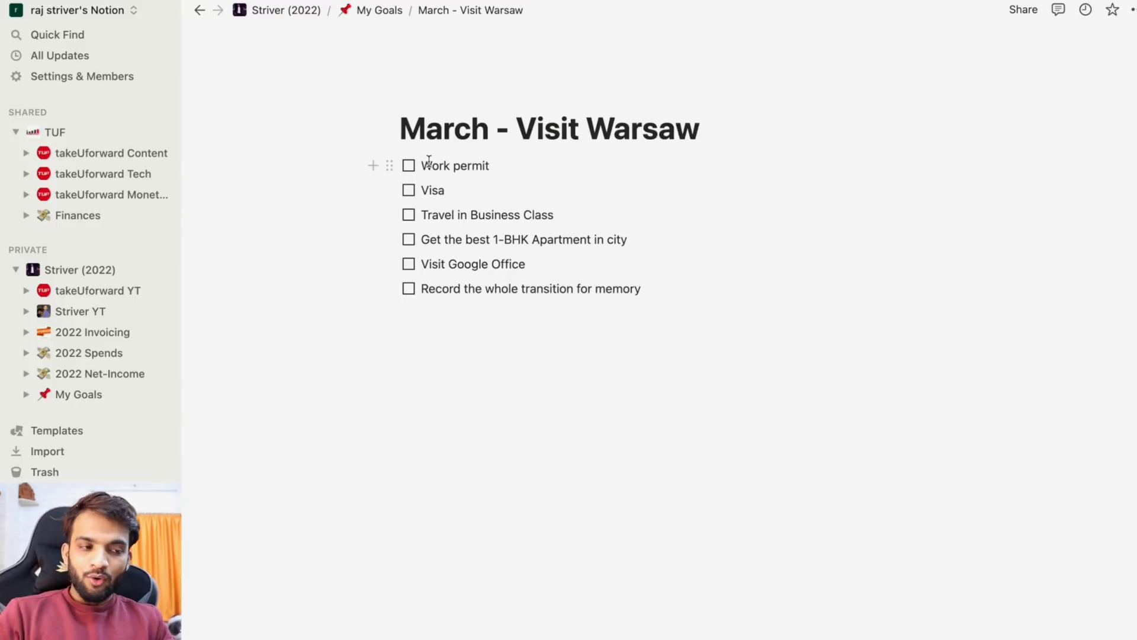
# Go through the March - Visit Warsaw checklist by highlighting each item from Work permit to Record the whole transition for memory
pyautogui.moveTo(429, 168); pyautogui.dragTo(489, 166)
pyautogui.doubleClick(435, 189)
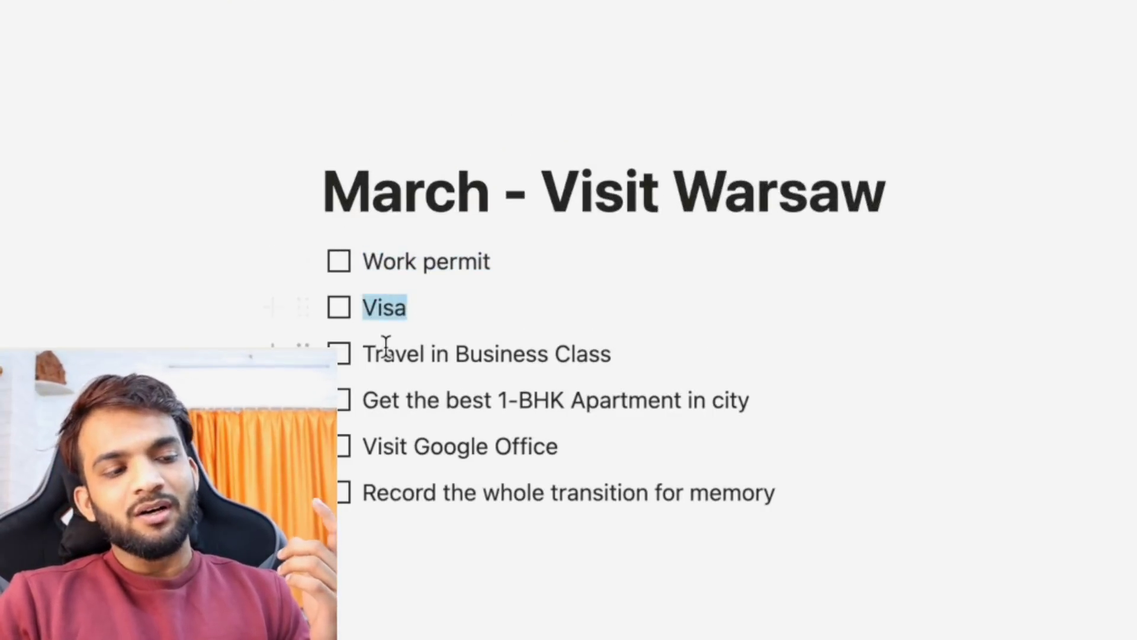
pyautogui.moveTo(386, 349); pyautogui.dragTo(597, 360)
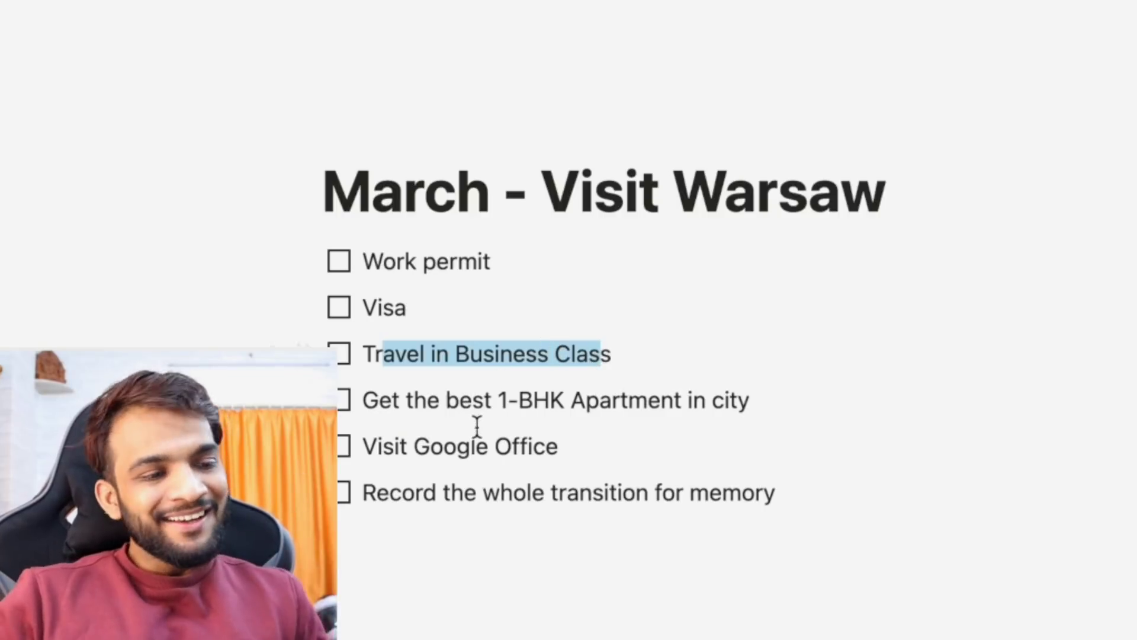
pyautogui.moveTo(374, 400); pyautogui.dragTo(801, 396)
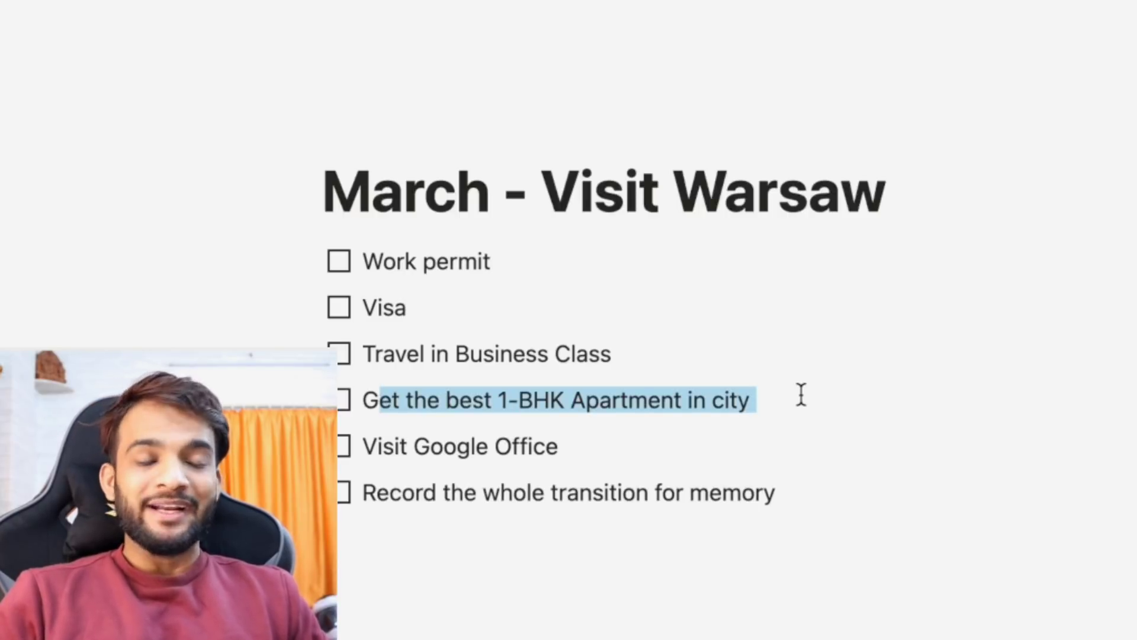
pyautogui.moveTo(394, 446); pyautogui.dragTo(525, 437)
pyautogui.moveTo(389, 495); pyautogui.dragTo(685, 487)
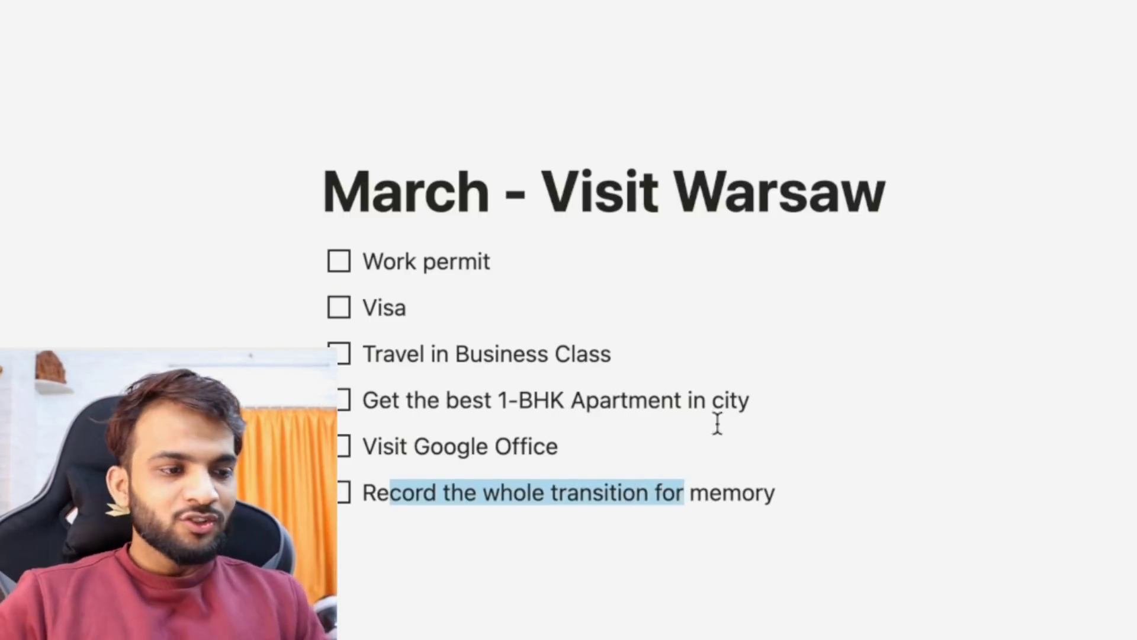
# Mark the Work permit item as done and unmark it again
pyautogui.click(344, 270)
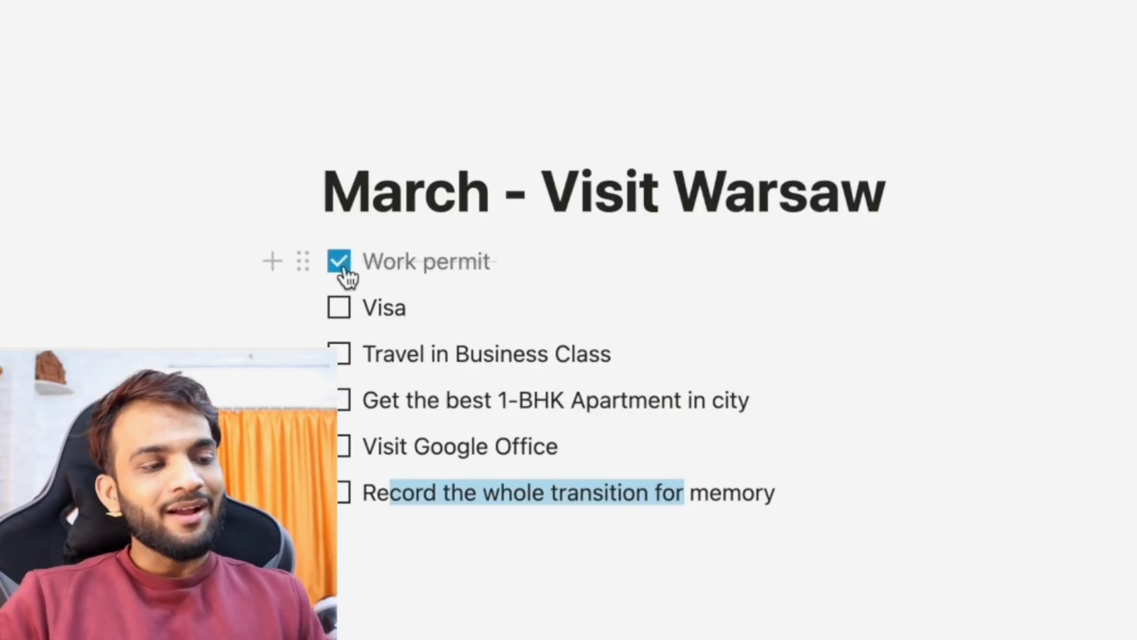
pyautogui.click(341, 265)
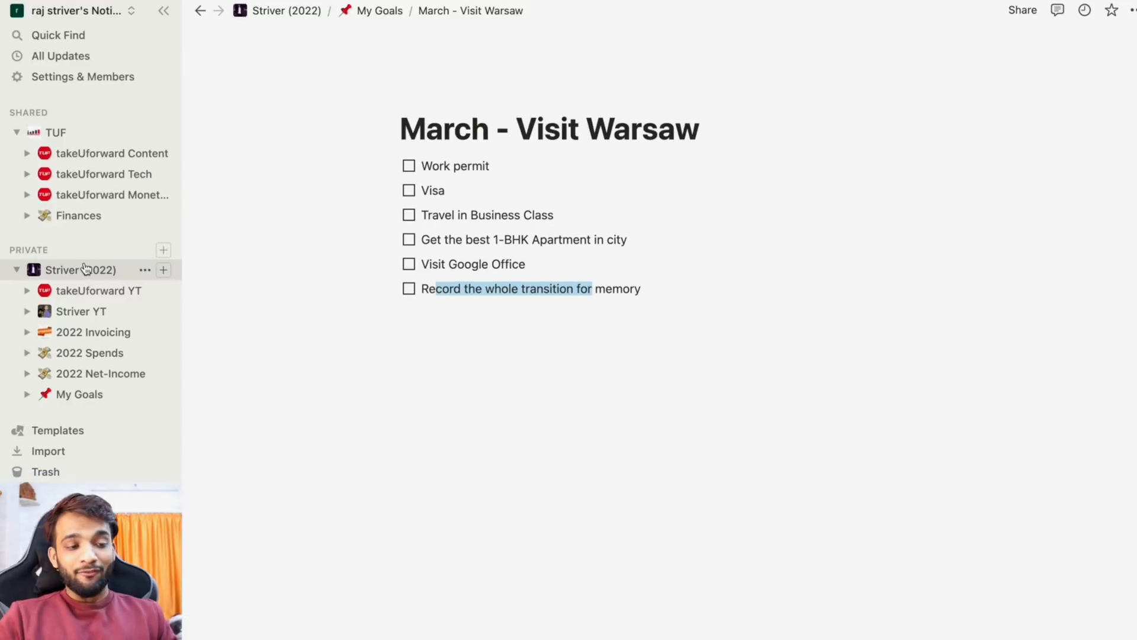
# Revisit the My Goals list through the Striver (2022) page, and open the shared TUF page
pyautogui.click(80, 270)
pyautogui.click(747, 517)
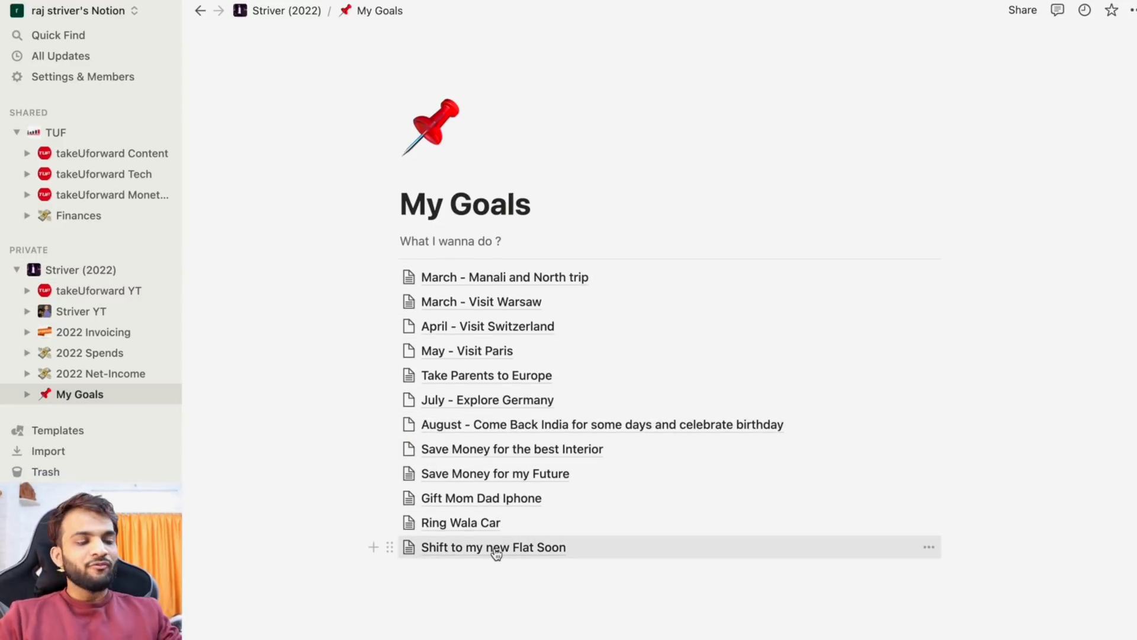
pyautogui.click(69, 271)
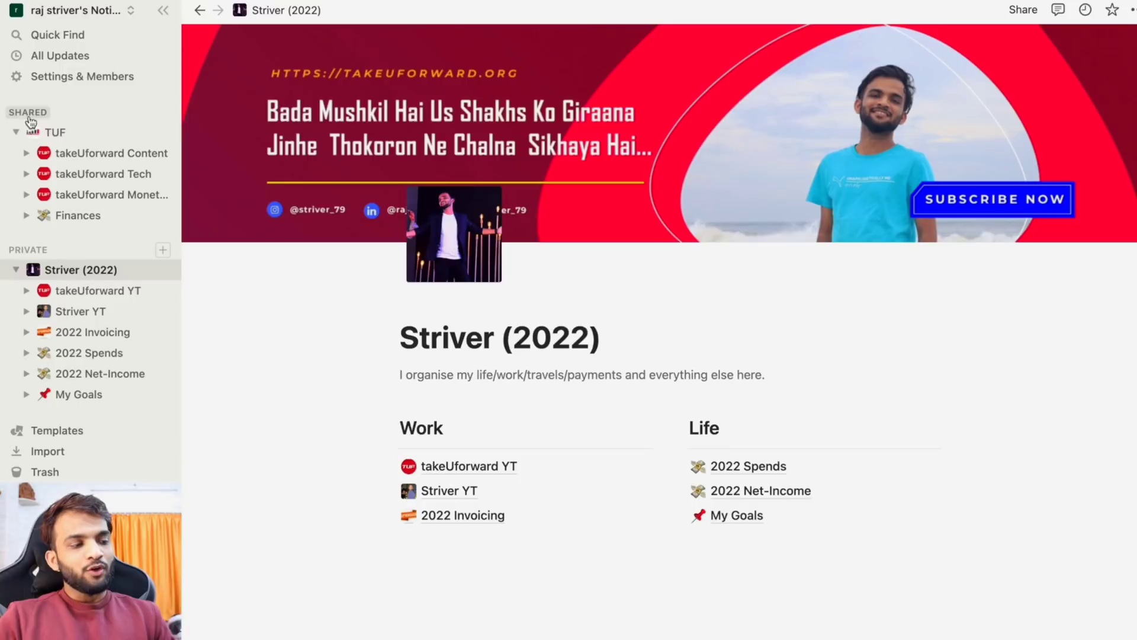
pyautogui.click(51, 132)
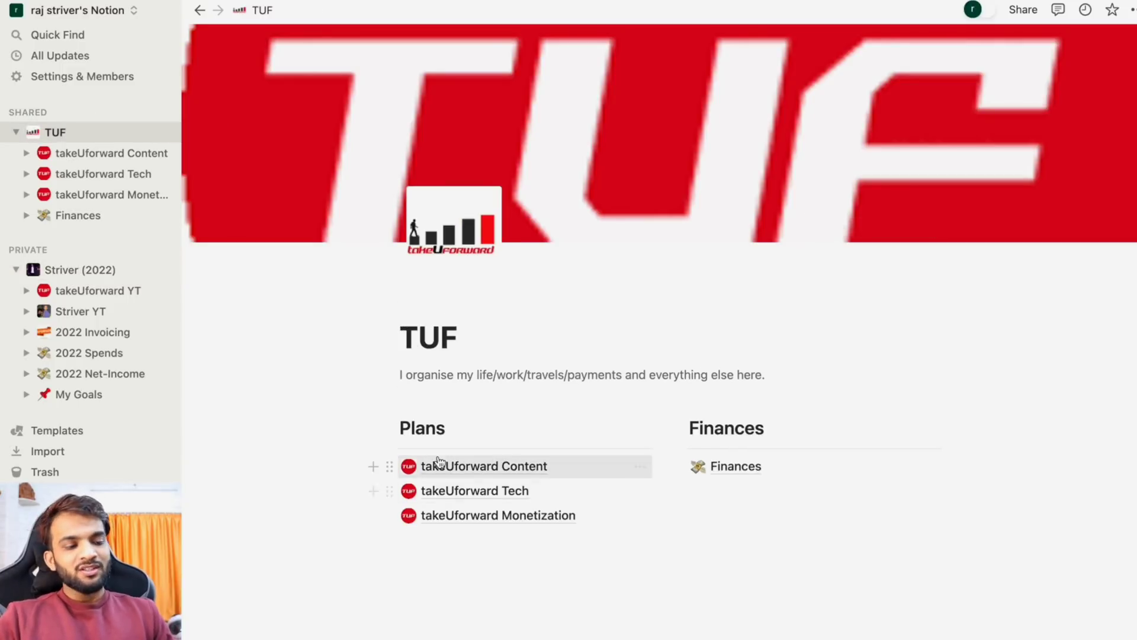
# Open takeUforward Content from the shared TUF page and look over the cards on its status board
pyautogui.scroll(-2, 536, 432)
pyautogui.click(509, 409)
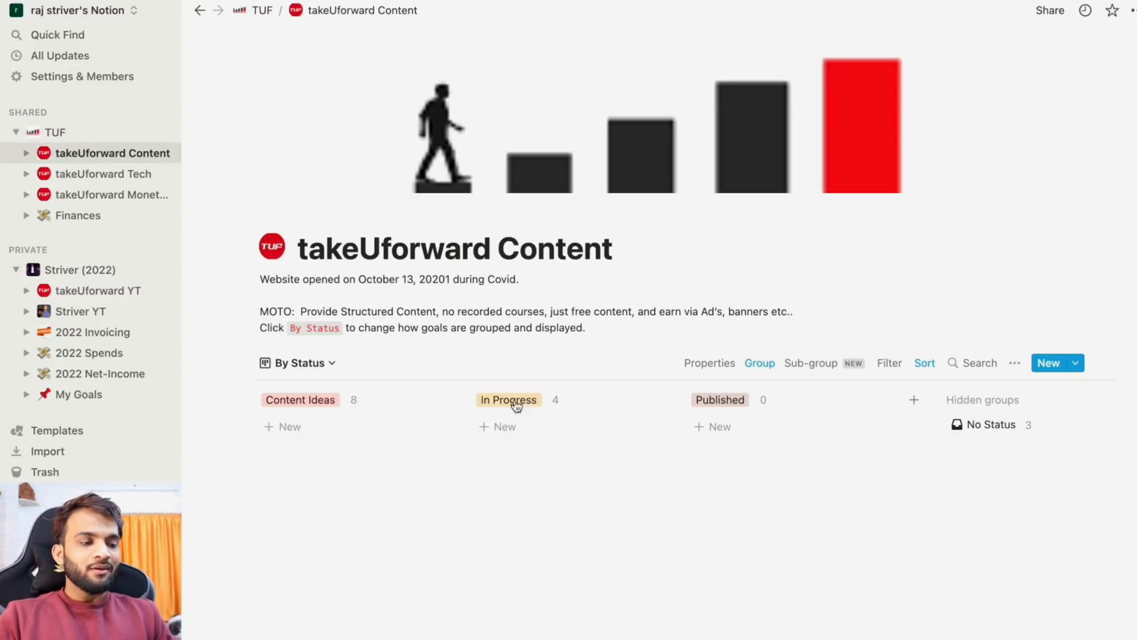
pyautogui.scroll(-5, 461, 326)
pyautogui.scroll(-2, 460, 326)
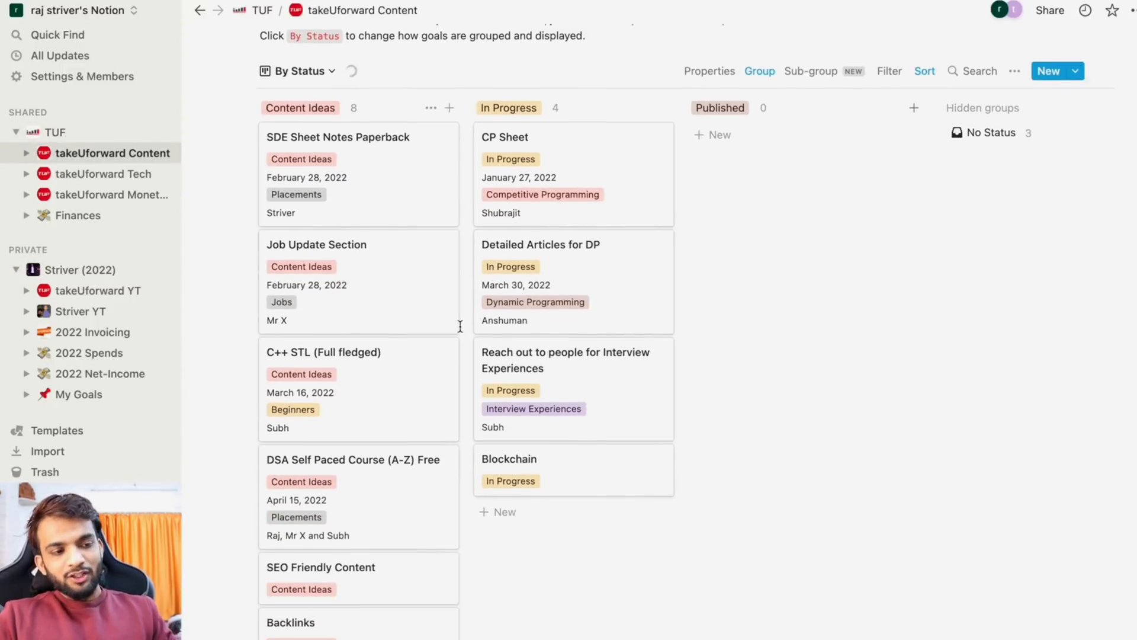
pyautogui.scroll(-1, 513, 192)
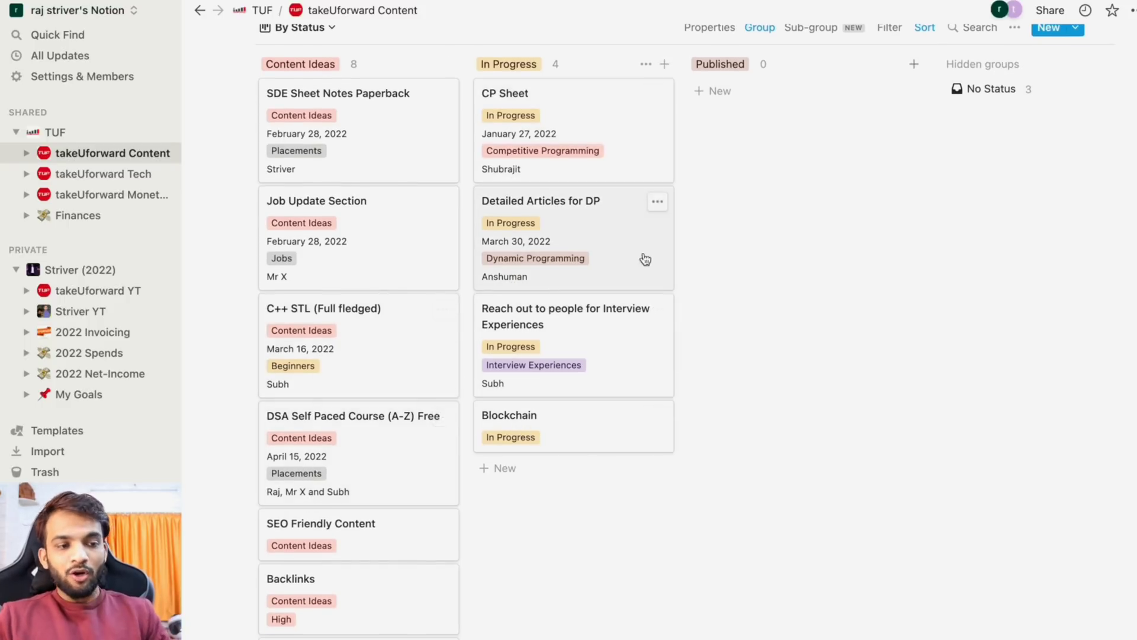
# Search the takeUforward Content board by the responsible person's name, shortening the search term to its first four letters
pyautogui.scroll(3, 635, 261)
pyautogui.click(971, 135)
pyautogui.write('s')
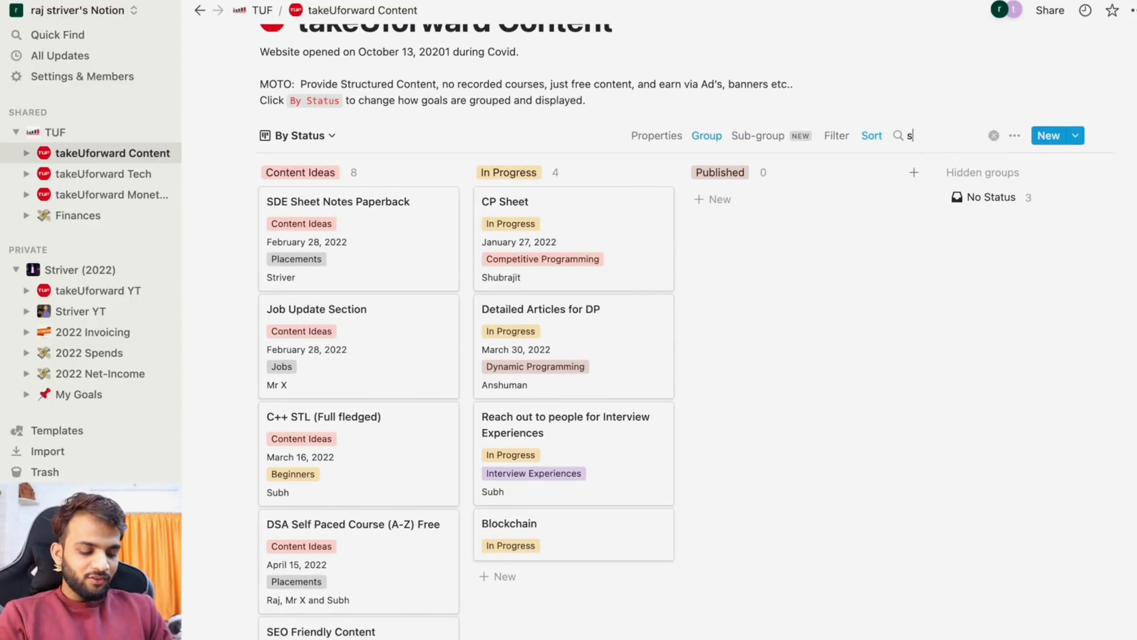
pyautogui.write('ubhrajit')
pyautogui.press('super+a')
pyautogui.press('BackSpace')
pyautogui.write('shu')
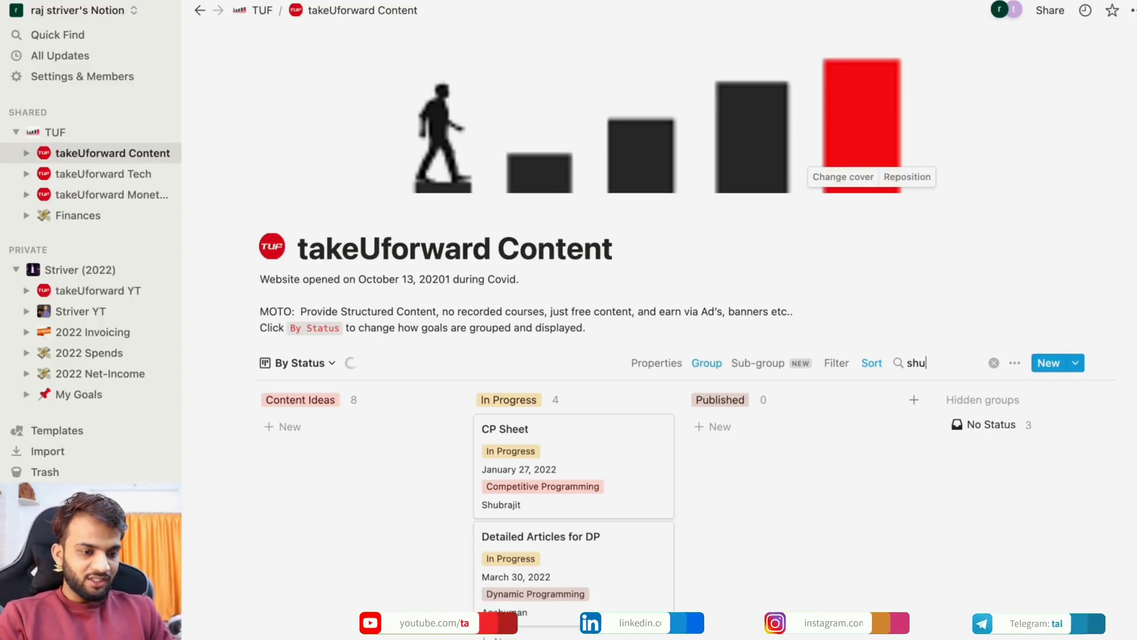
pyautogui.write('b')
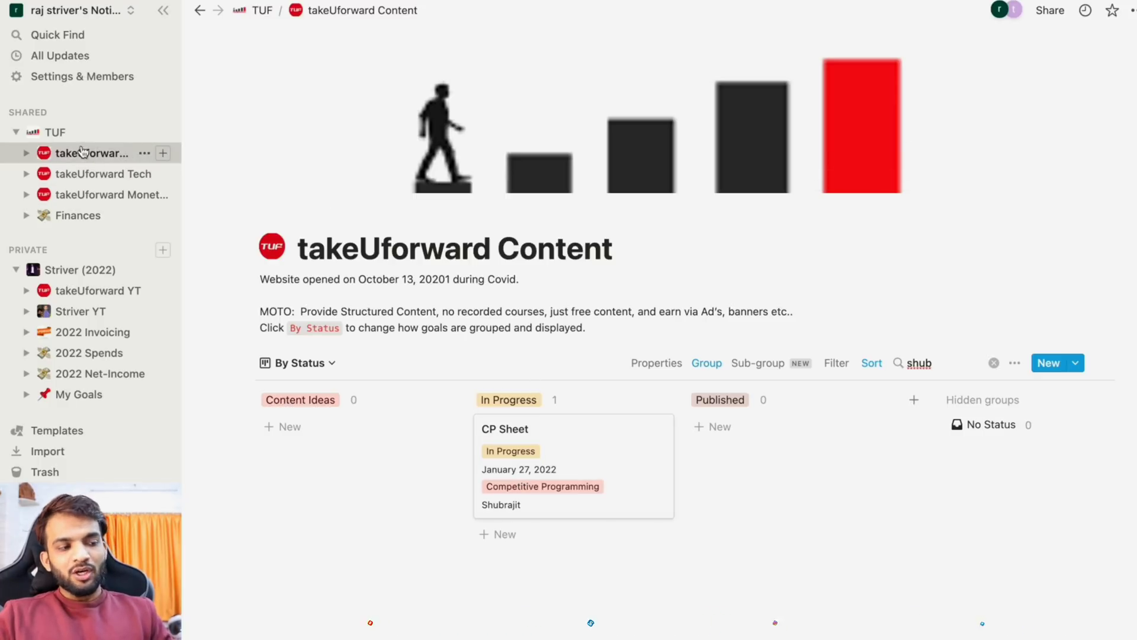
# Open takeUforward Tech through the TUF page and look over its Pending and Picked cards
pyautogui.click(55, 132)
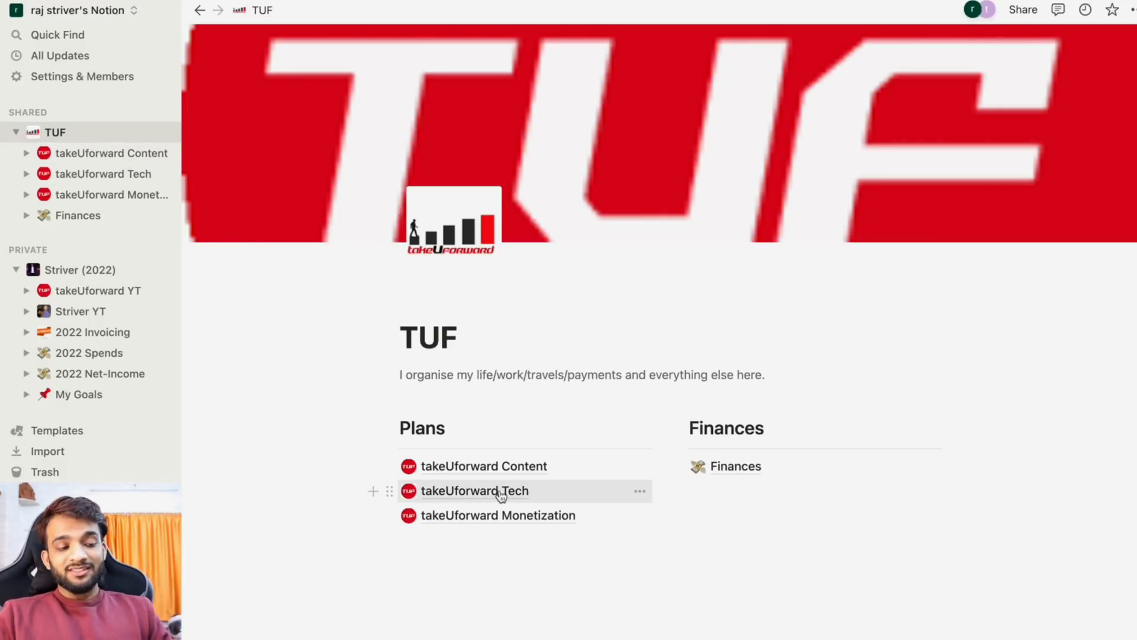
pyautogui.click(502, 492)
pyautogui.scroll(-1, 444, 351)
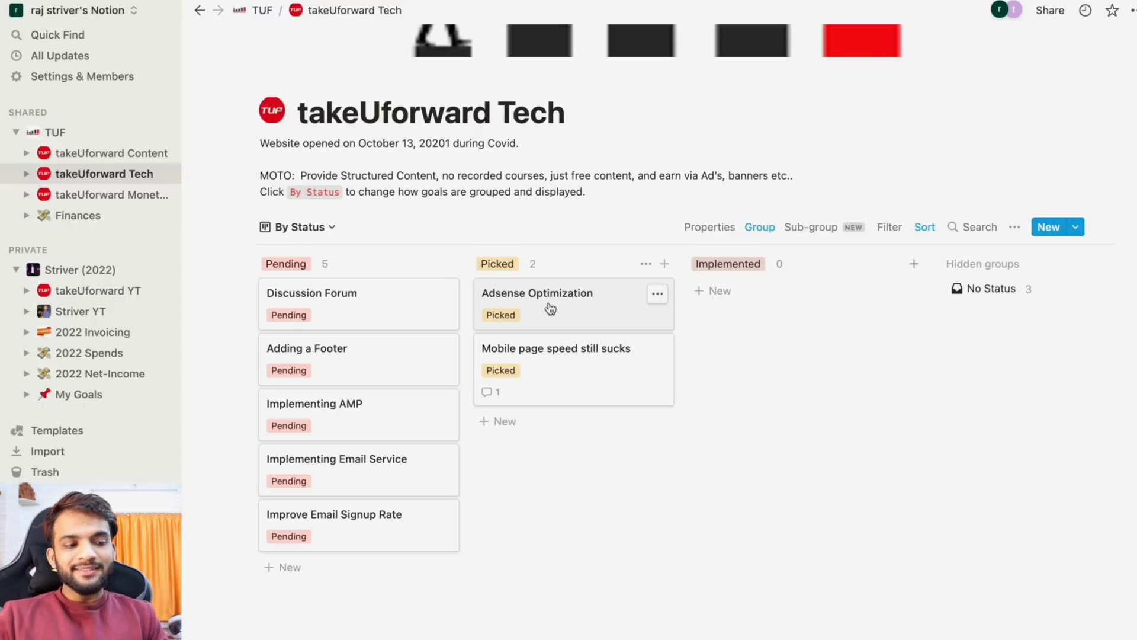
# View the properties of the Adsense Optimization card, close it and return to the TUF page
pyautogui.moveTo(580, 301)
pyautogui.mouseDown()
pyautogui.moveTo(770, 319)
pyautogui.moveTo(571, 302)
pyautogui.mouseUp()
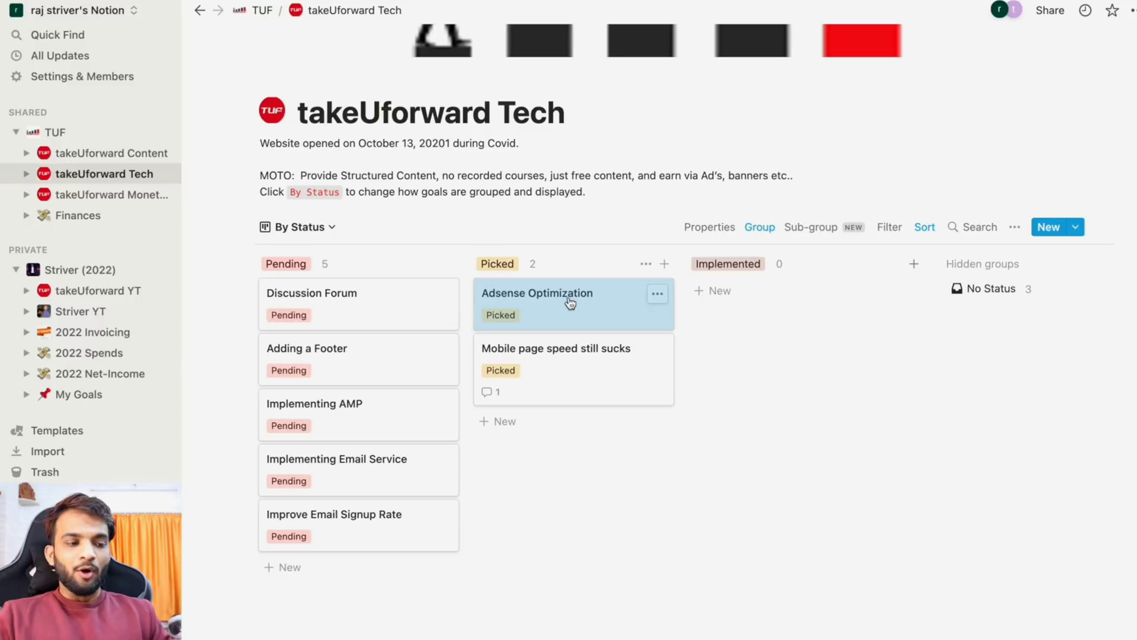
pyautogui.click(570, 303)
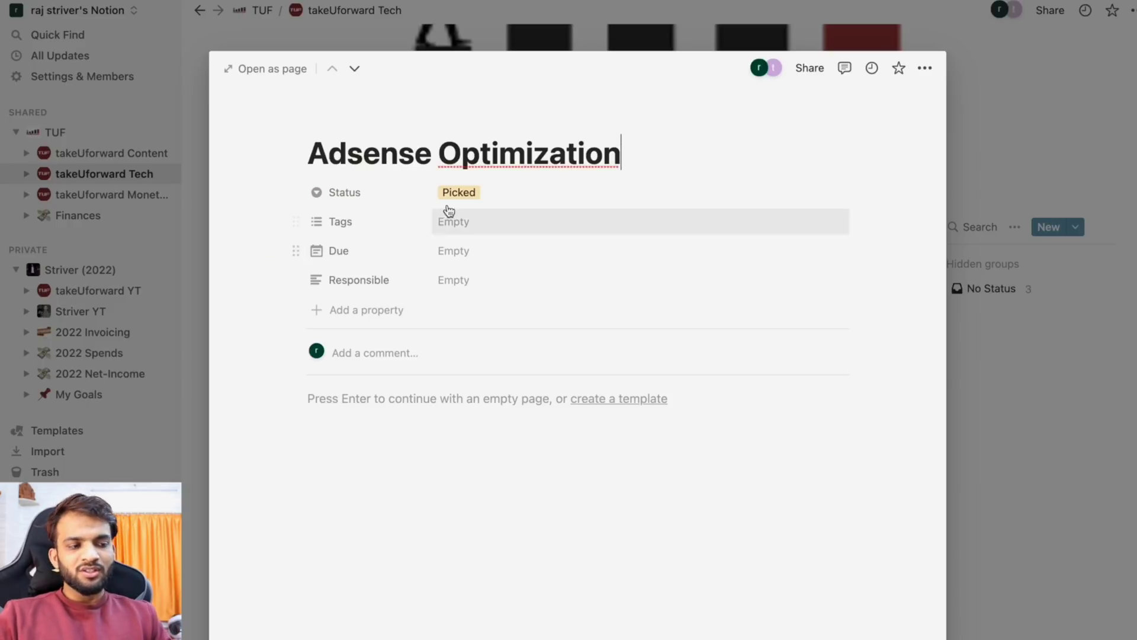
pyautogui.click(1018, 399)
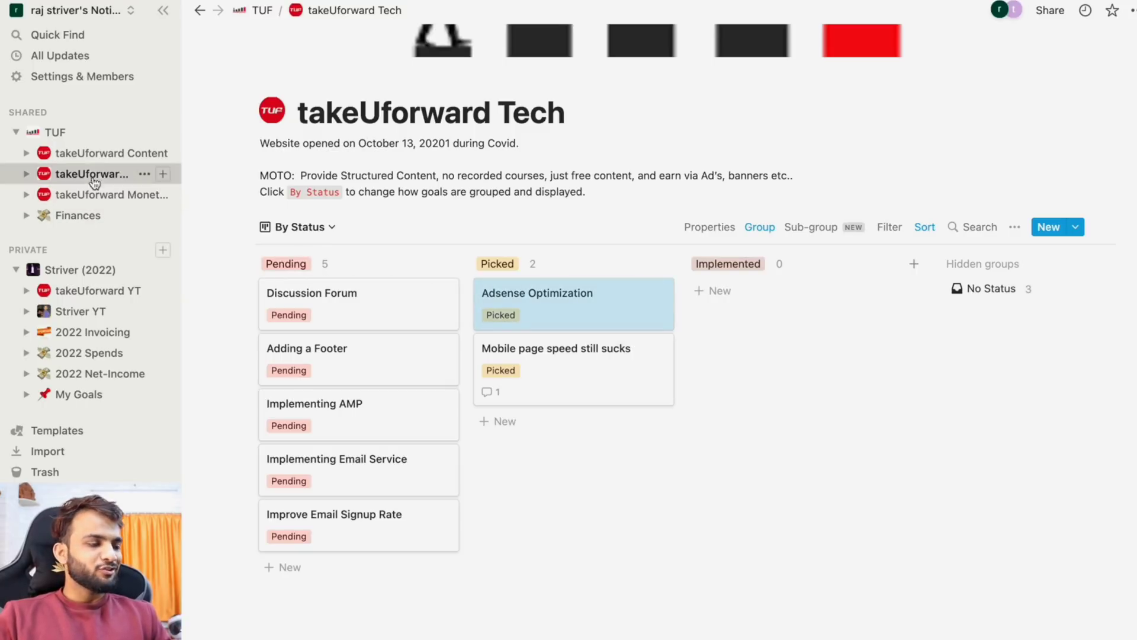
pyautogui.click(64, 133)
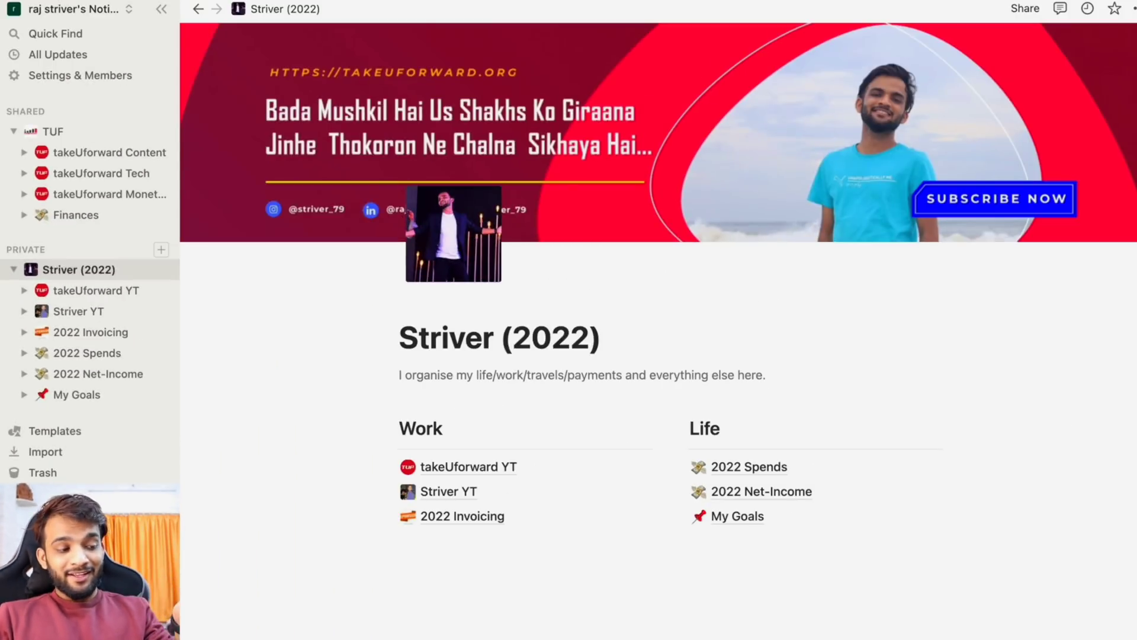
# Open the template gallery and preview the Personal templates Quick Note, Personal Home and Task List
pyautogui.click(77, 432)
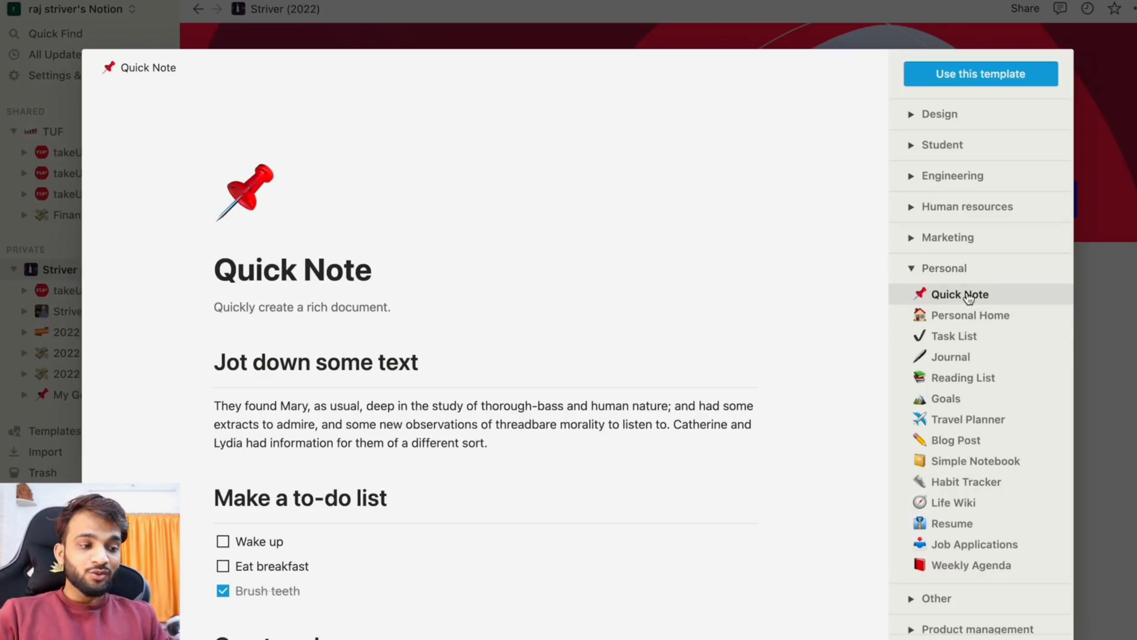
pyautogui.scroll(-5, 681, 346)
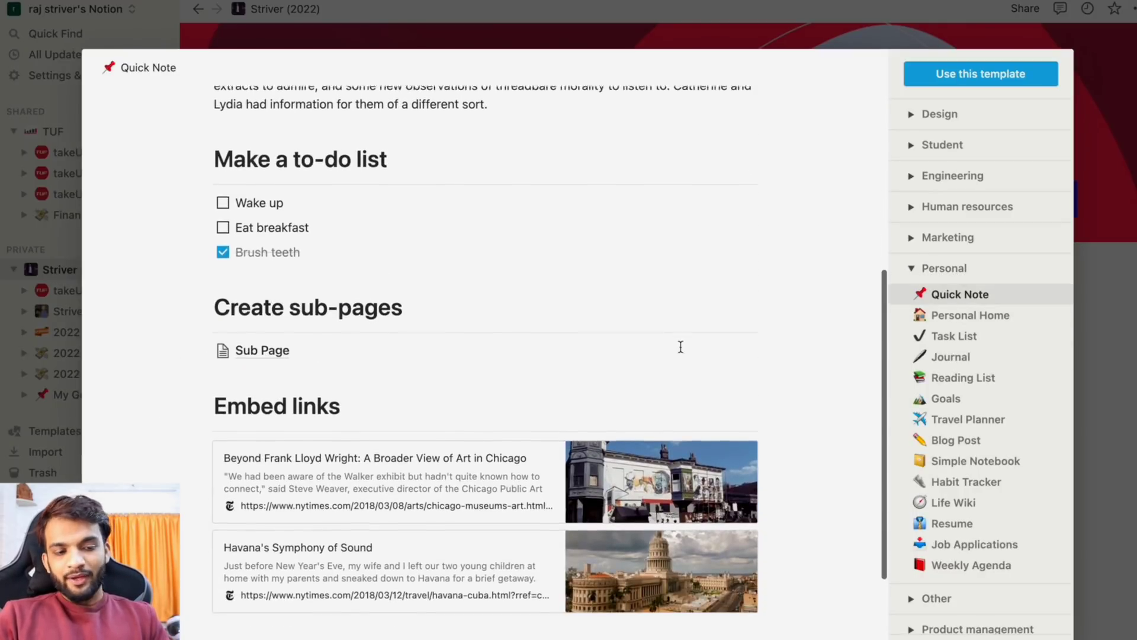
pyautogui.scroll(-3, 680, 346)
pyautogui.click(984, 315)
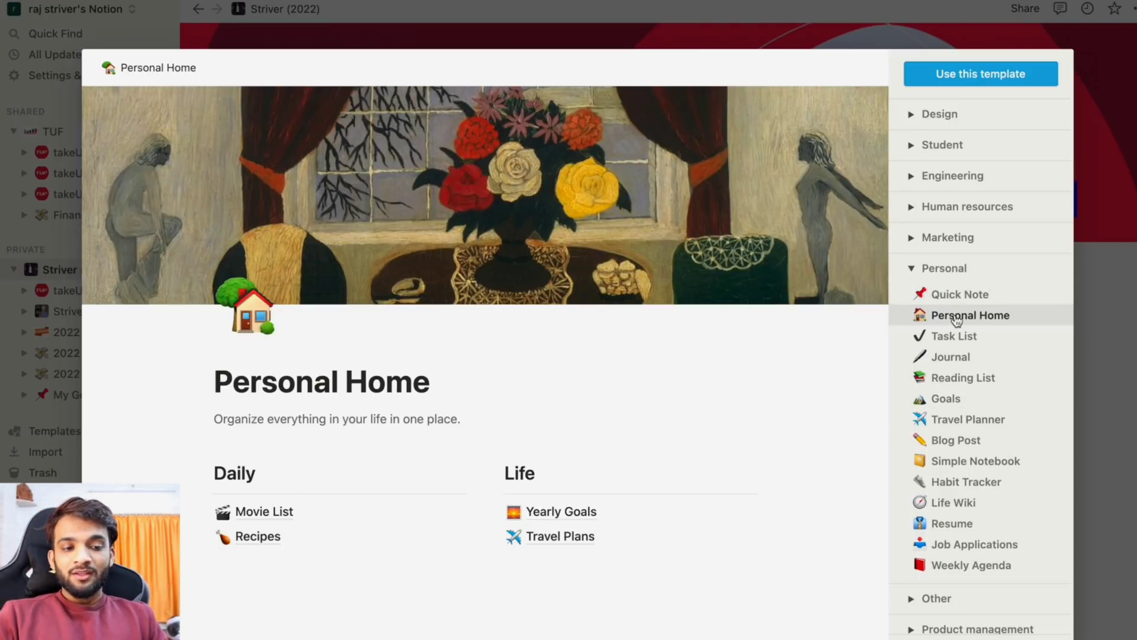
pyautogui.click(981, 335)
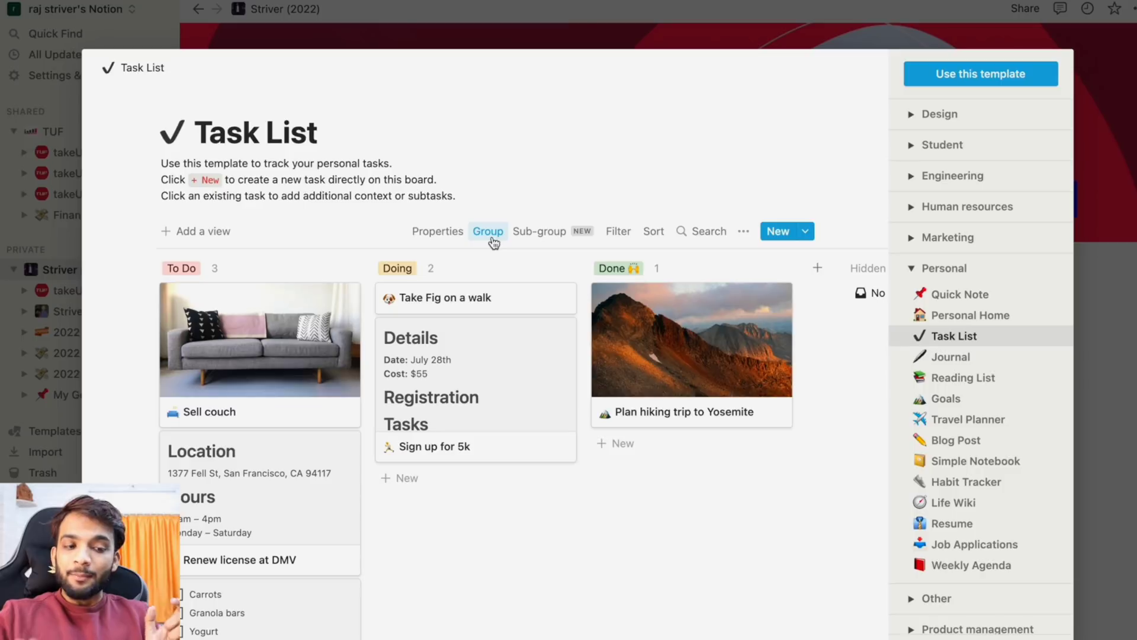
# Preview the Student templates Class Notes and Job Applications, browse the remaining template categories, and close the gallery
pyautogui.click(912, 147)
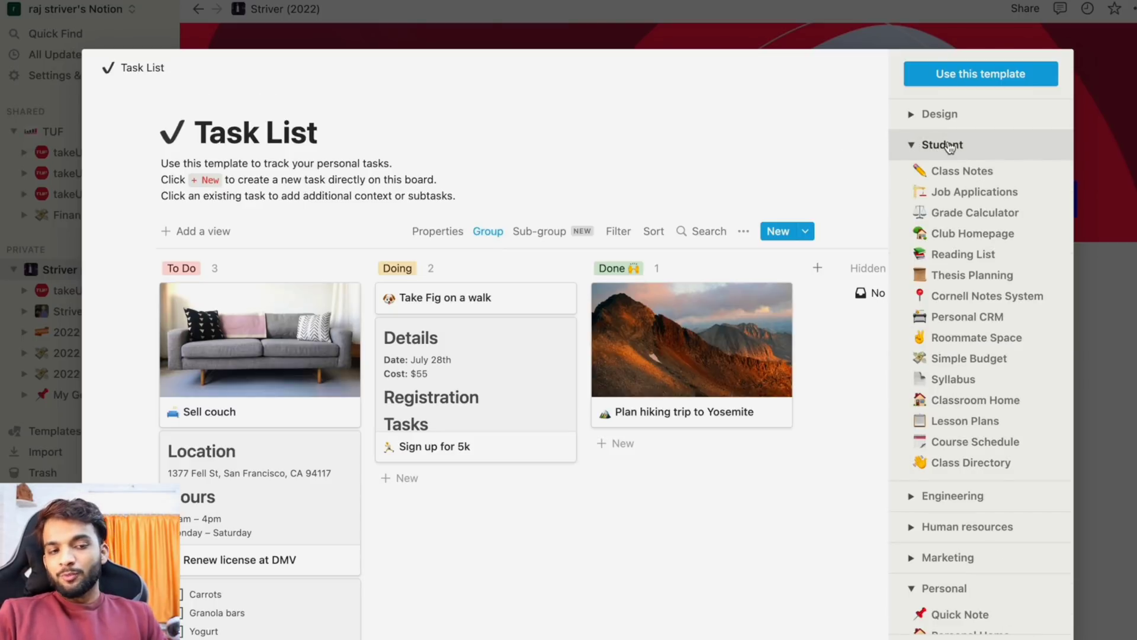
pyautogui.click(989, 177)
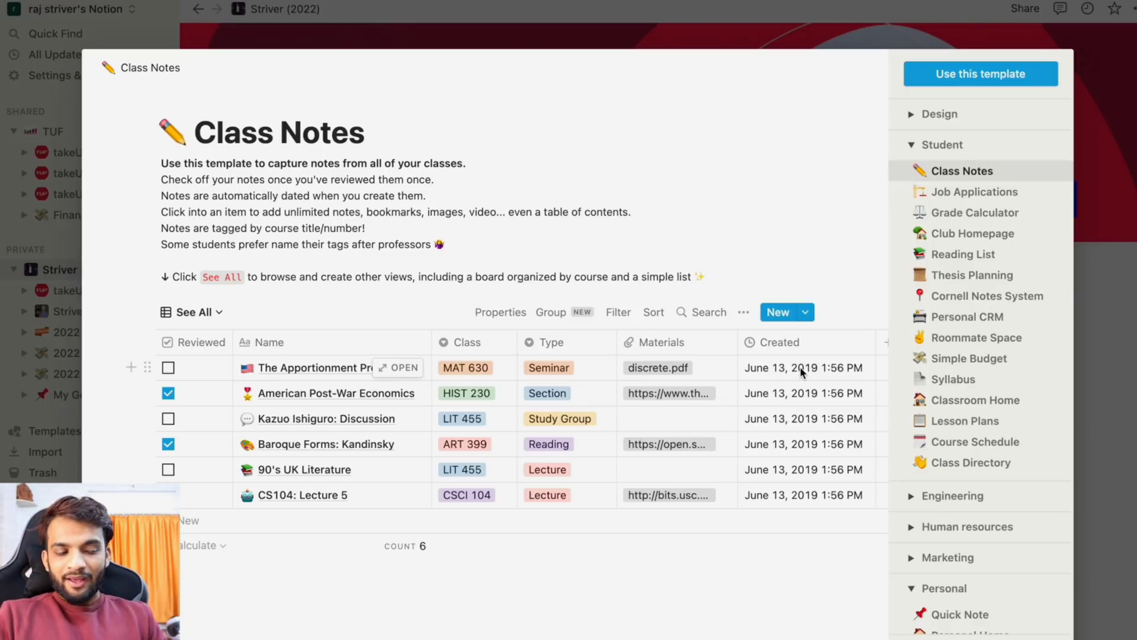
pyautogui.click(962, 195)
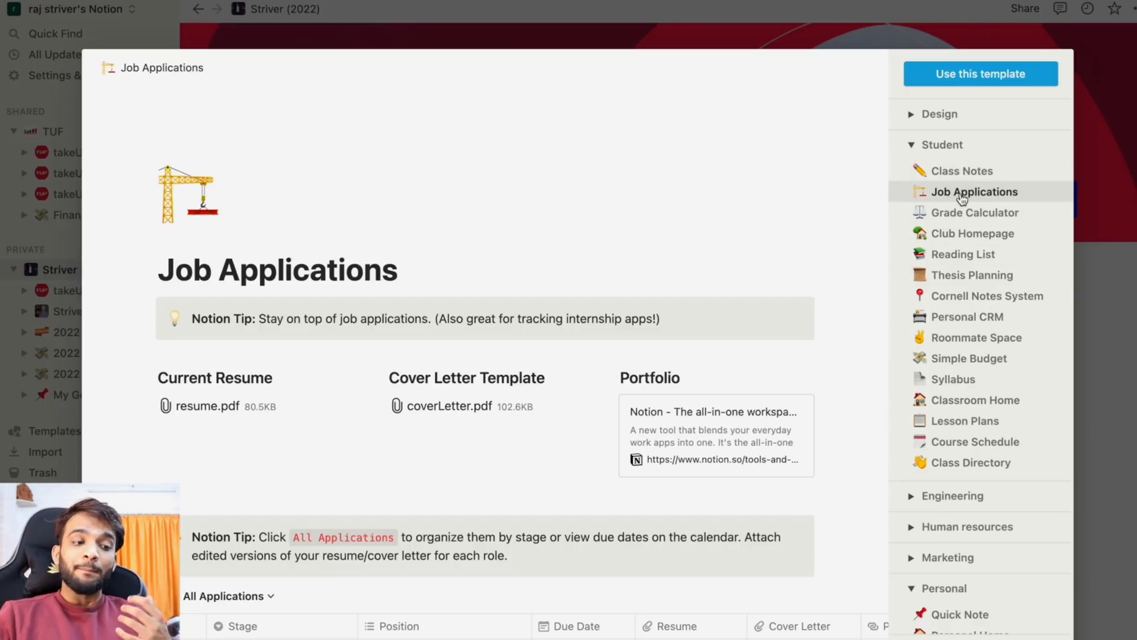
pyautogui.scroll(-5, 721, 255)
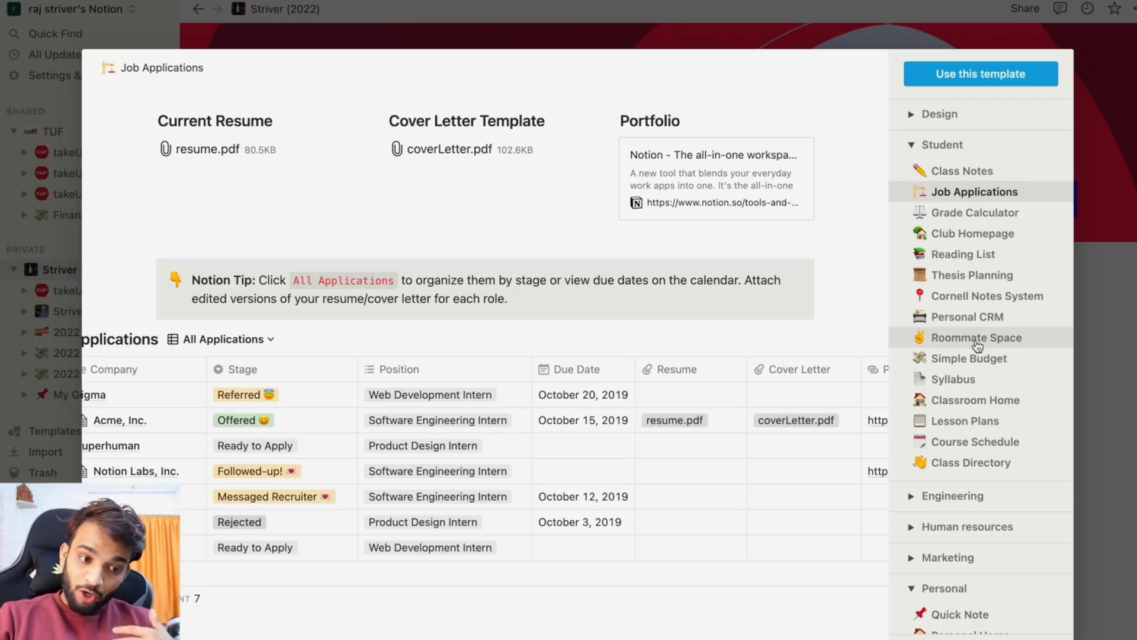
pyautogui.scroll(-6, 977, 345)
pyautogui.scroll(-1, 983, 343)
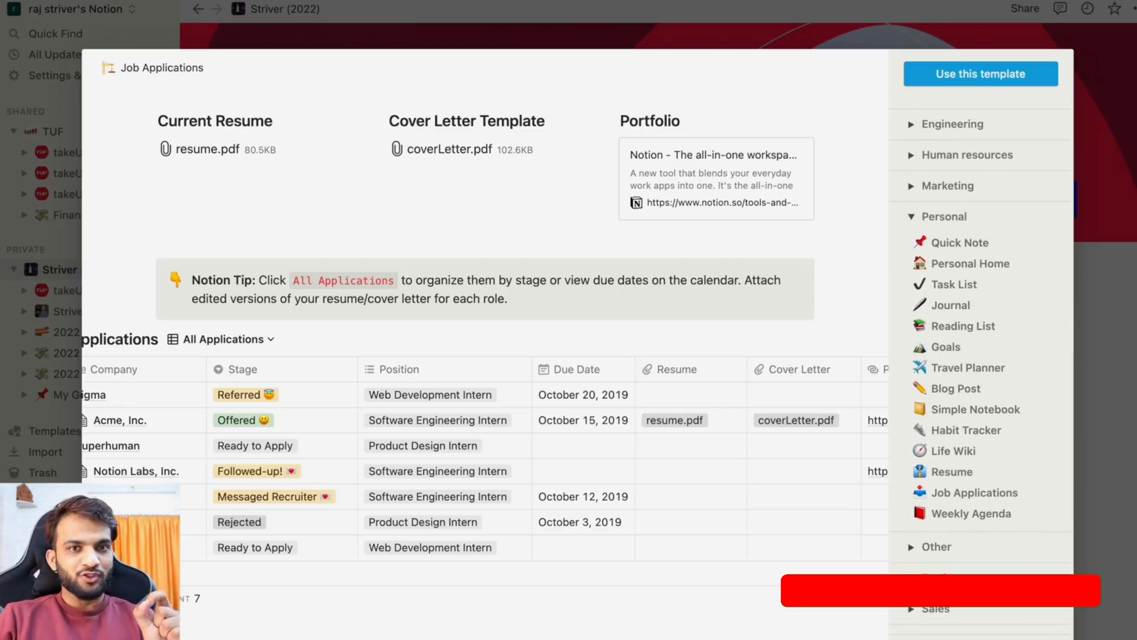
pyautogui.press('Escape')
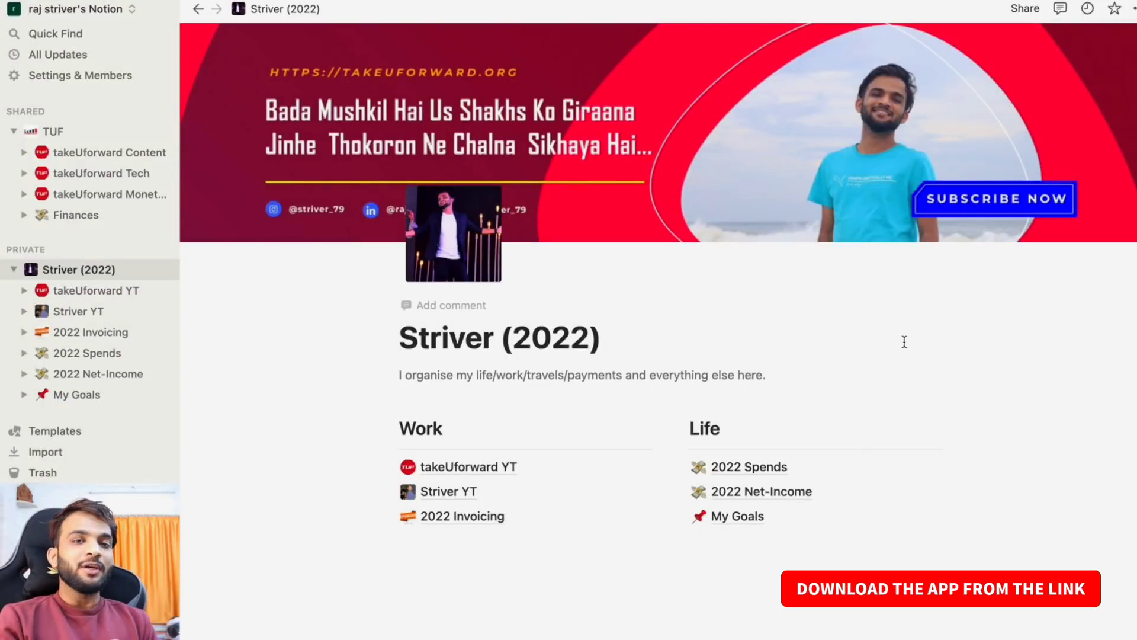